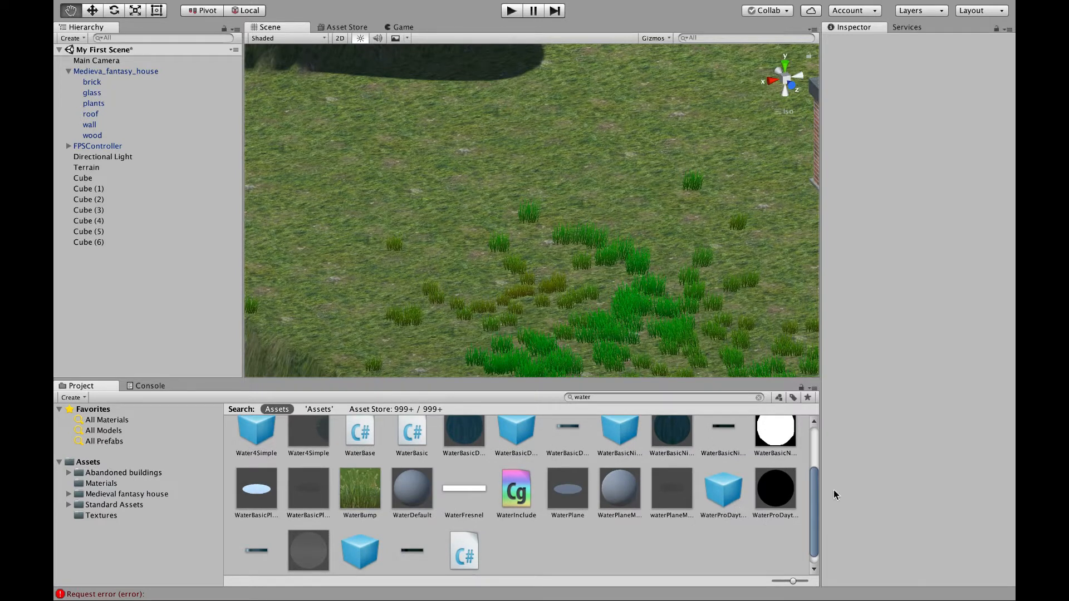
Place the WaterProDaytime prefab on the grassy terrain beside the brick house, over the grass clumps
scroll(362, 551, down, 1)
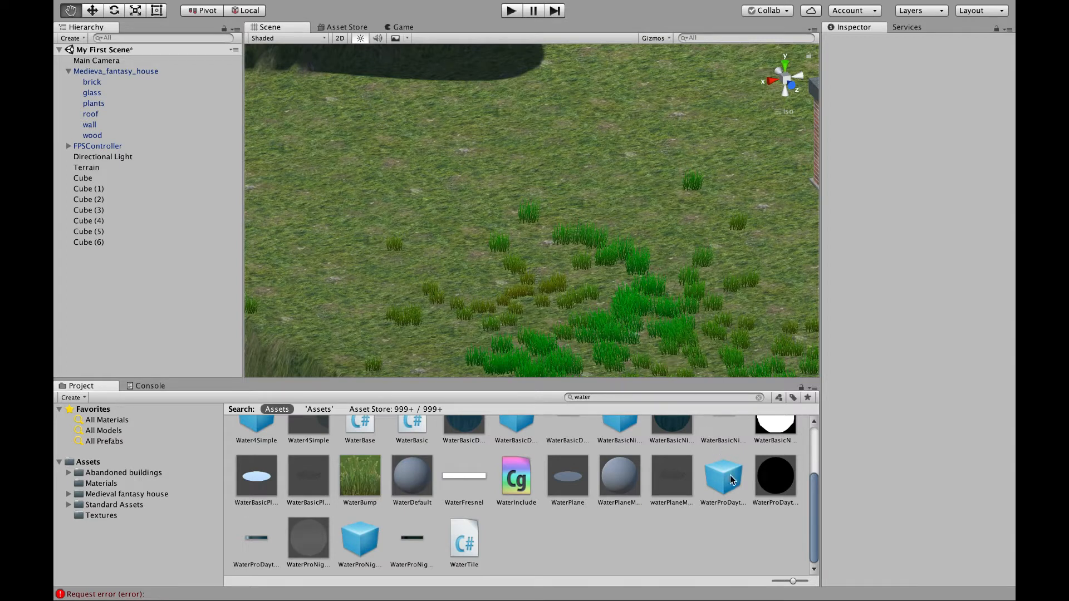
drag(714, 333, 558, 224)
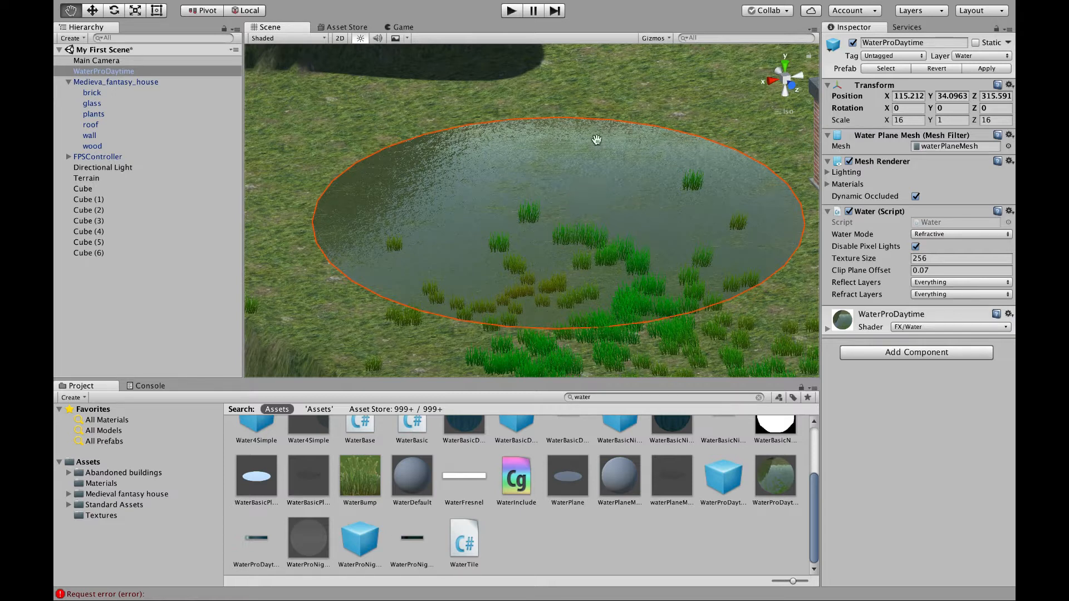
Play-test the scene by walking over to the water plane to inspect it, and stop the game
click(517, 11)
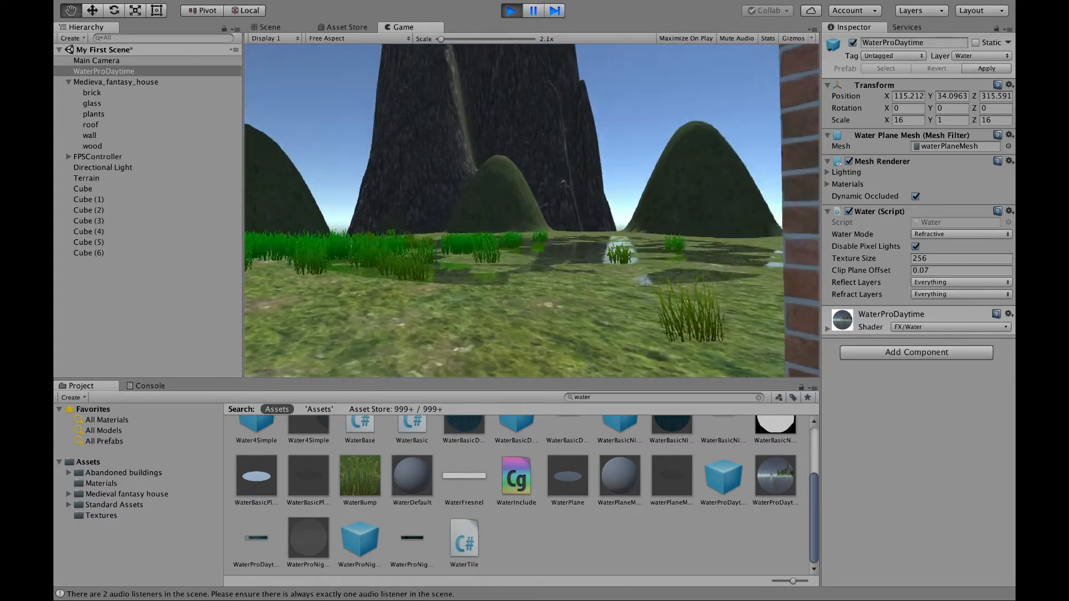
key(w)
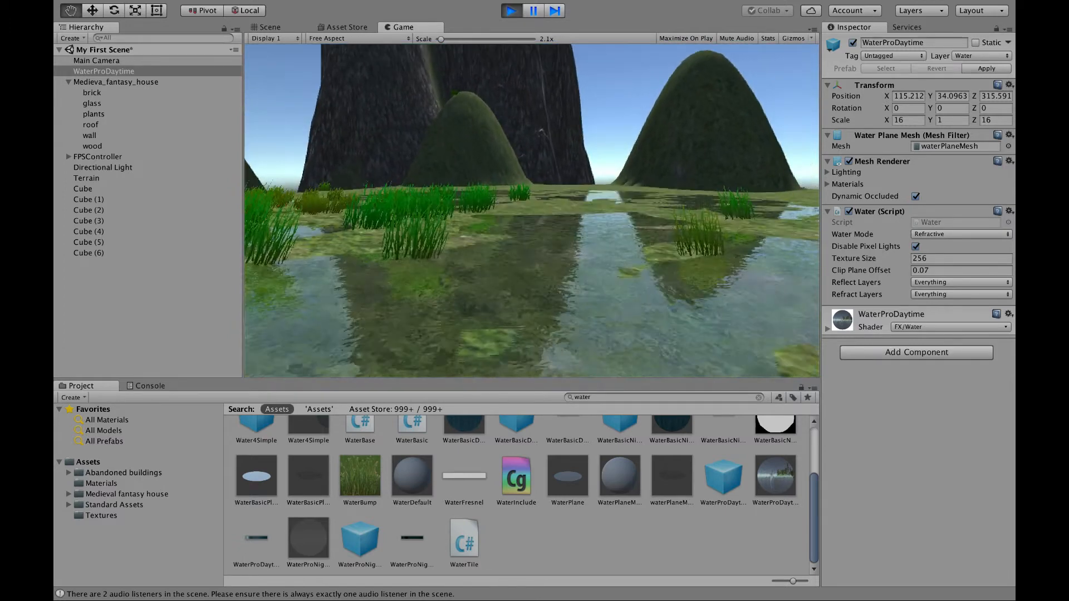
key(w)
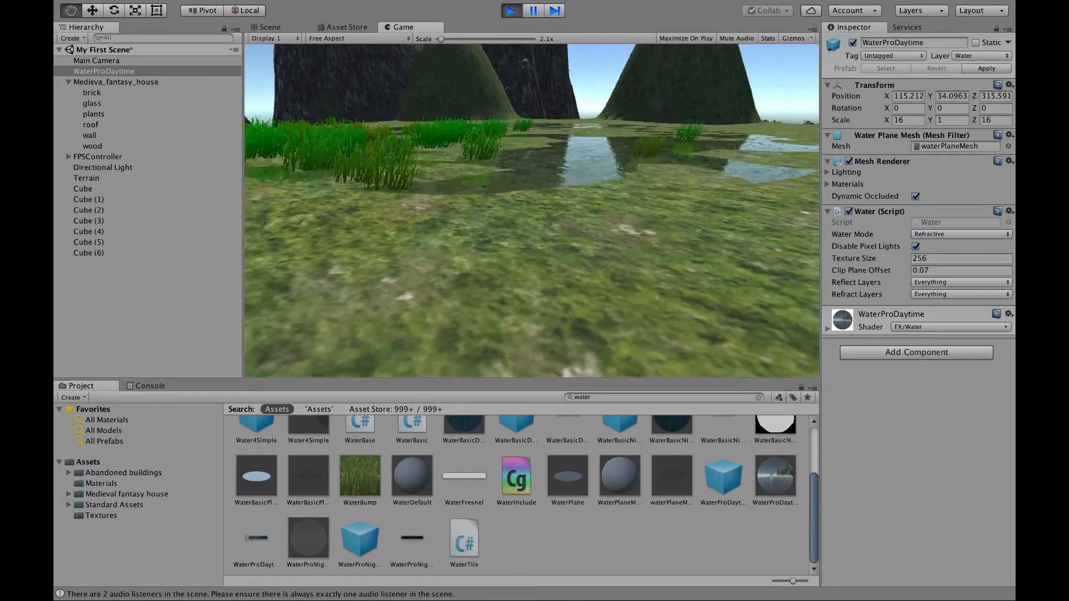
key(w)
key(w)
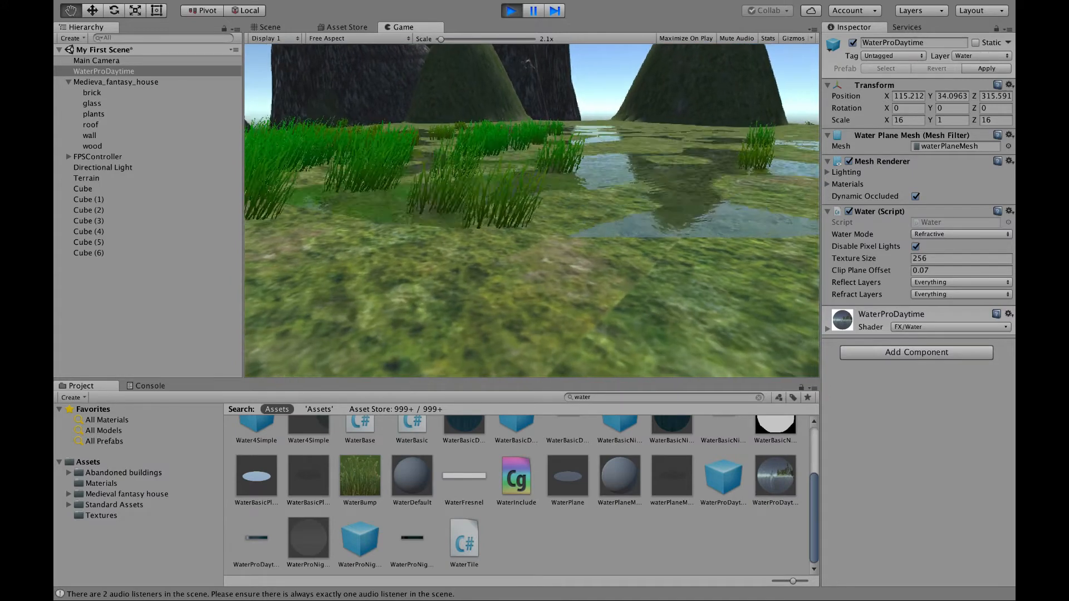
key(w)
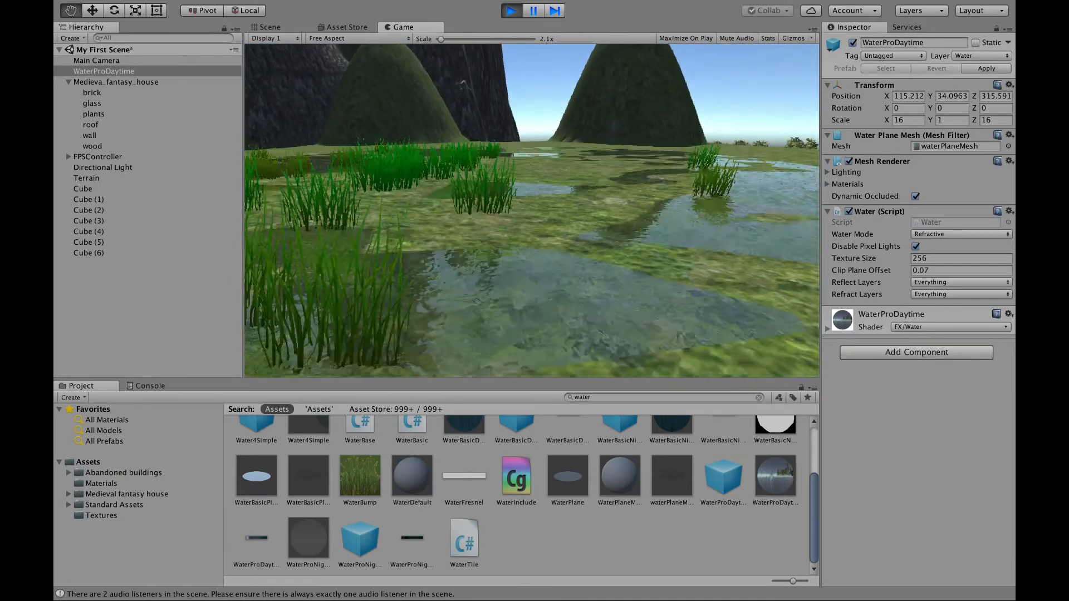
key(w)
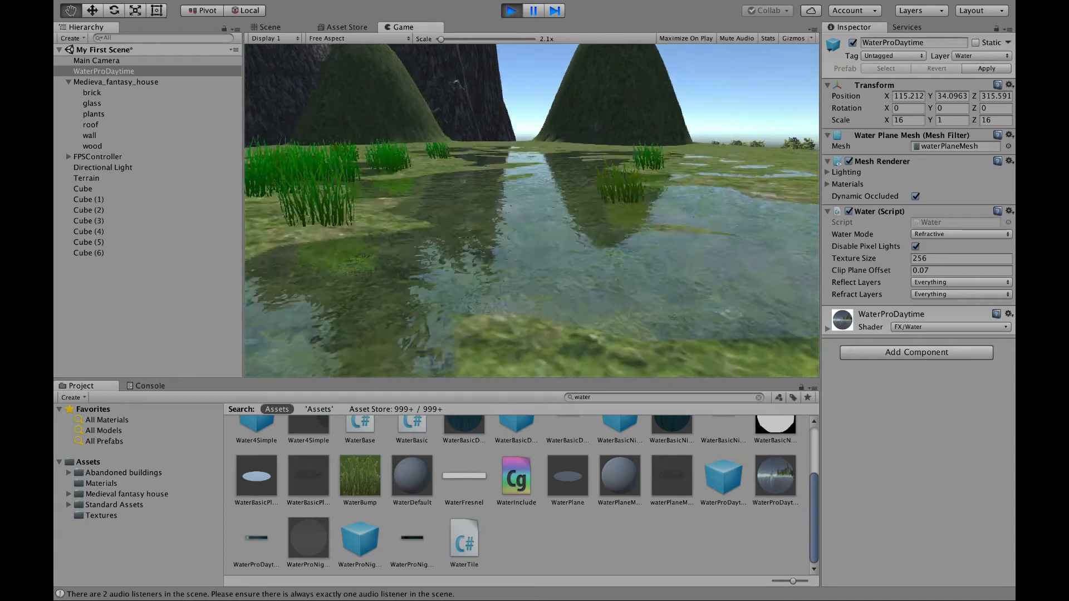
key(w)
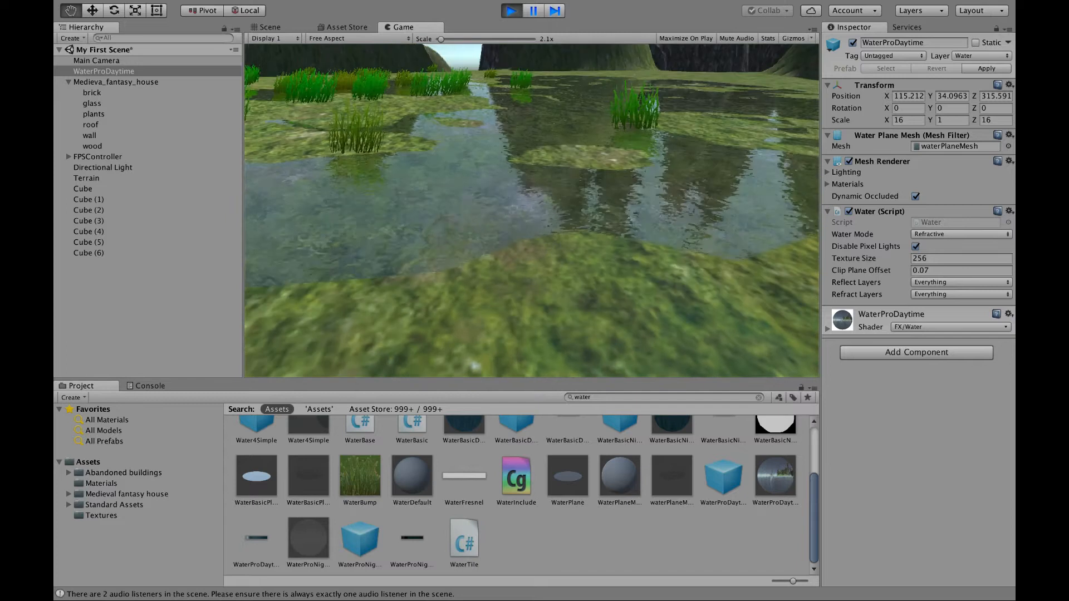
key(super+p)
Raise the WaterProDaytime plane above the grass to a Y position of about 35.12
scroll(538, 188, down, 4)
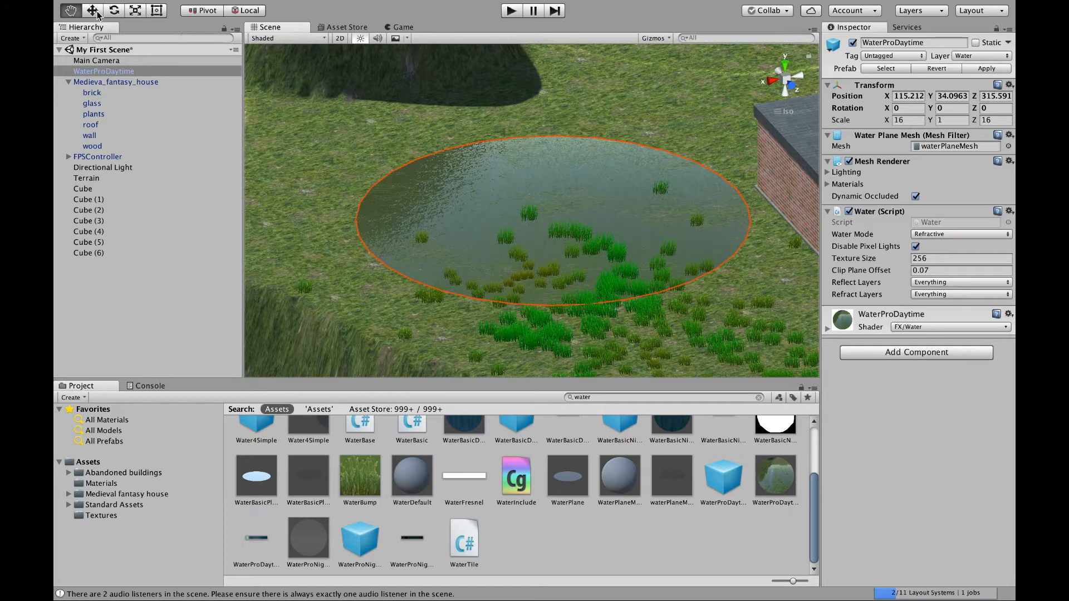
drag(553, 180, 556, 164)
Play-test the raised water by walking up to and through it, and exit play mode
click(512, 11)
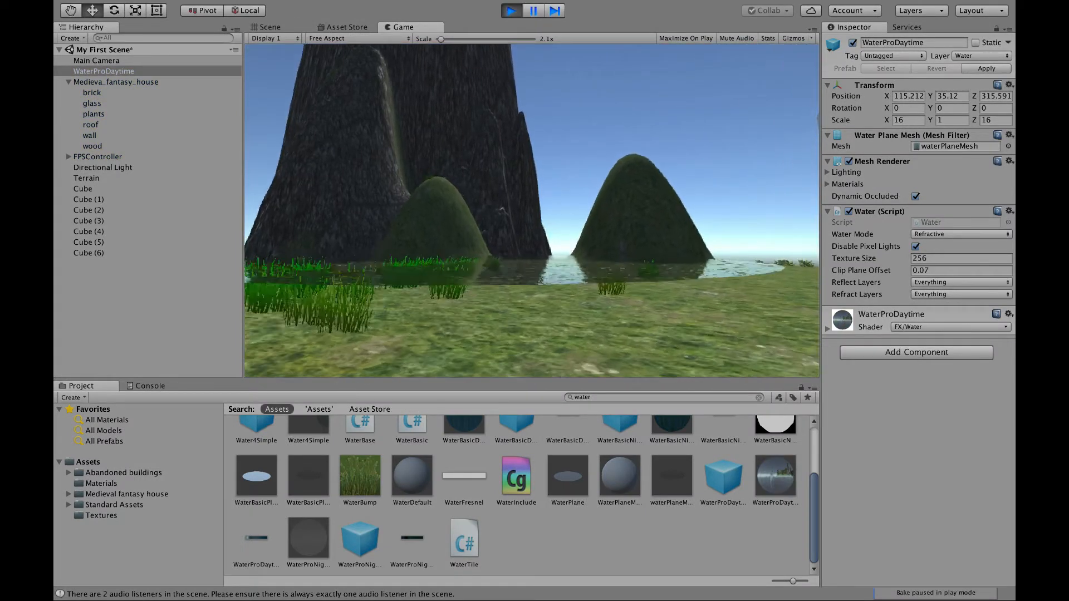
key(w)
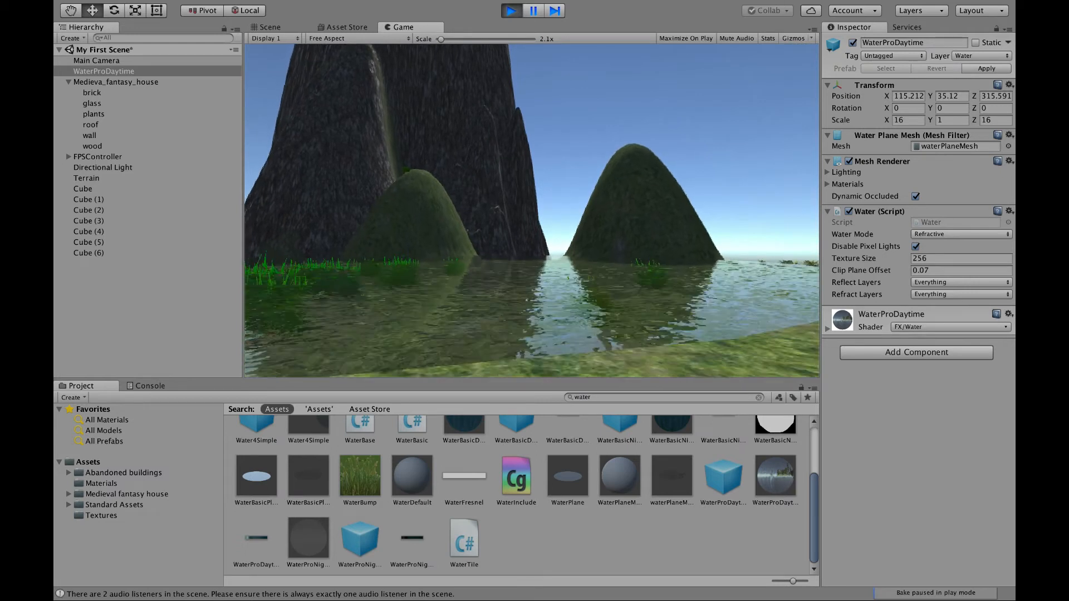
key(s)
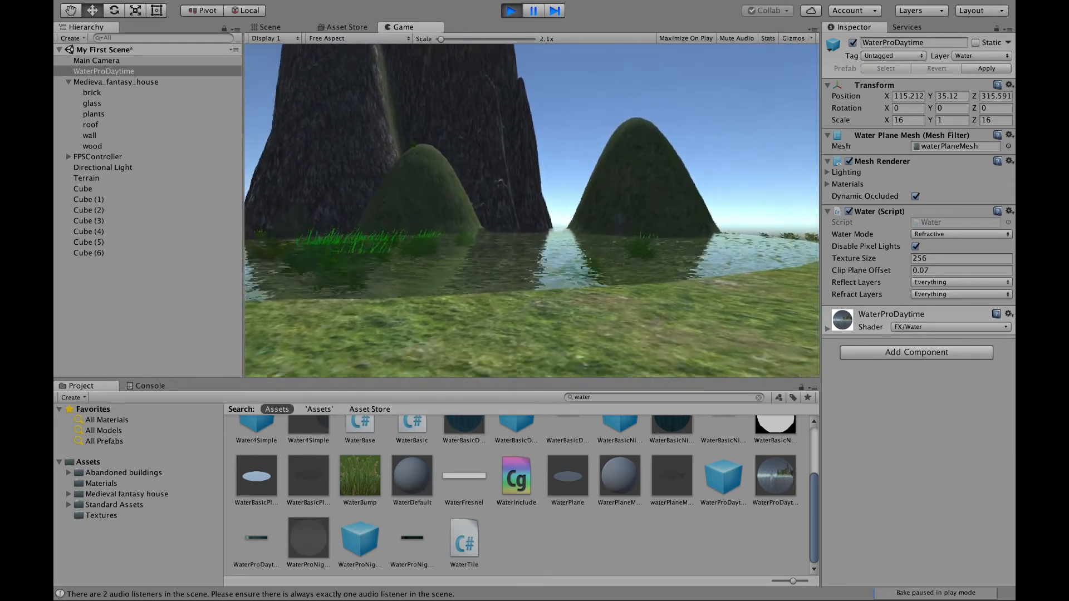
key(w)
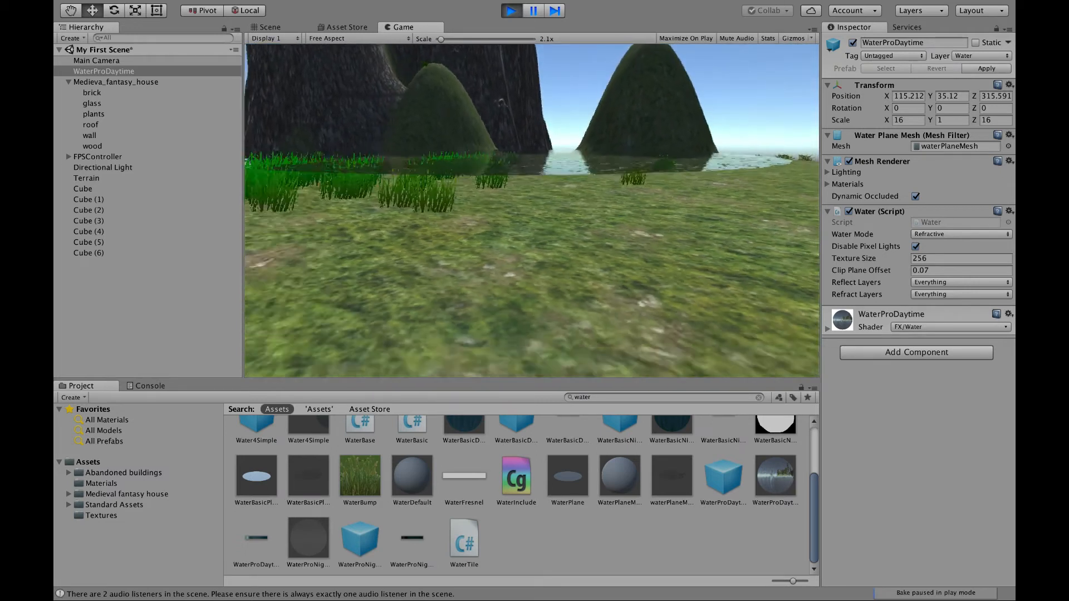
key(w)
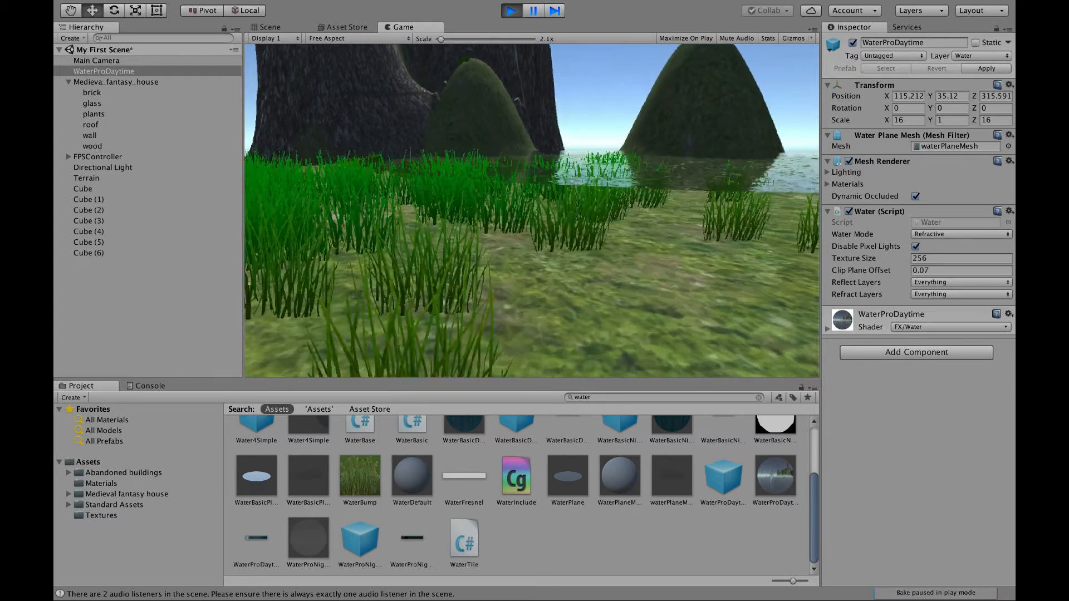
key(w)
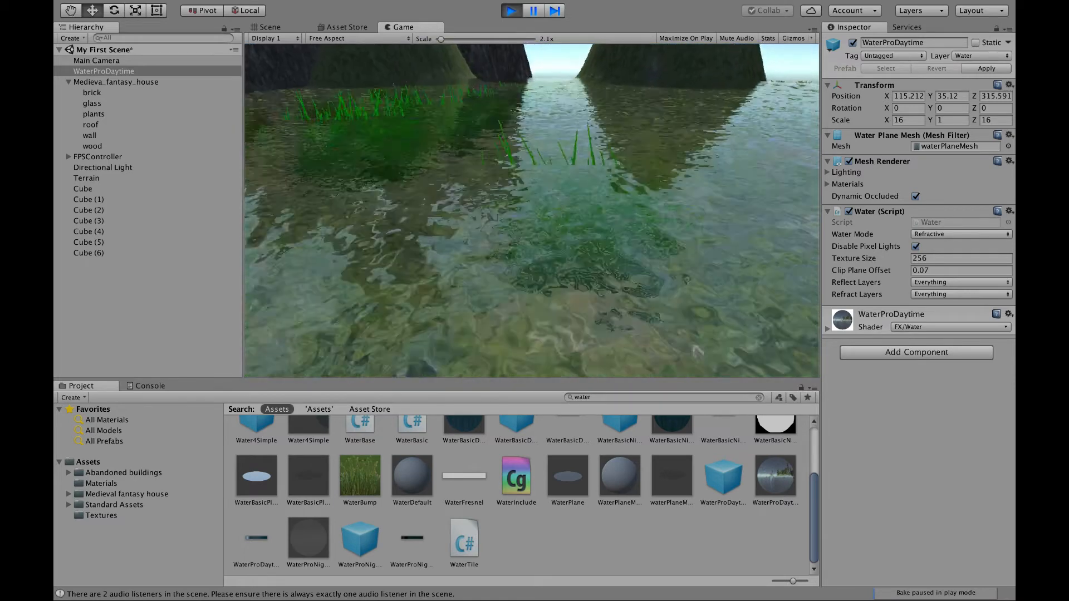
key(w)
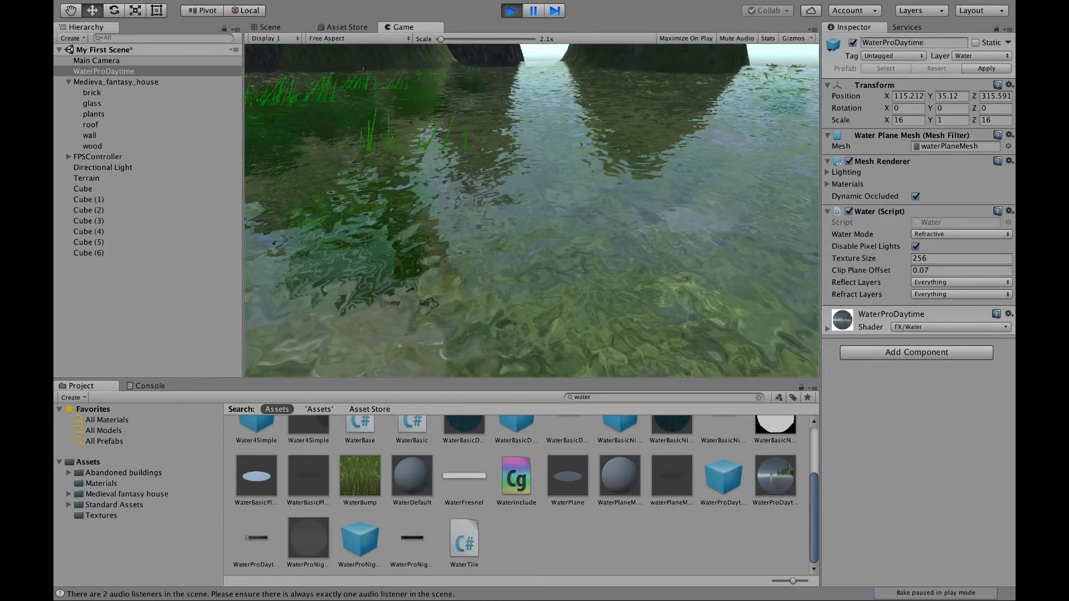
key(w)
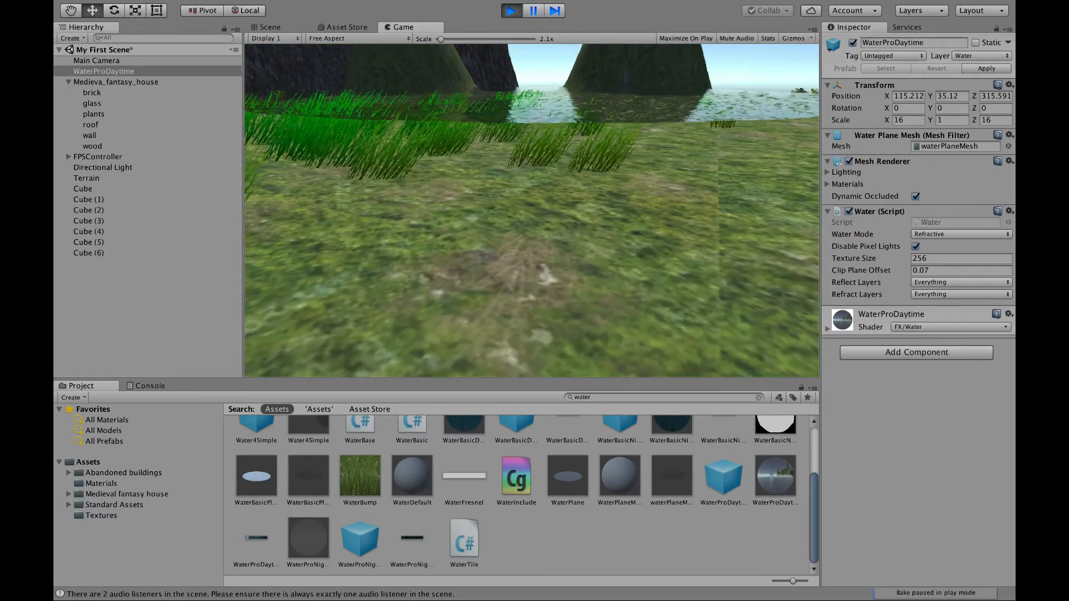
key(Escape)
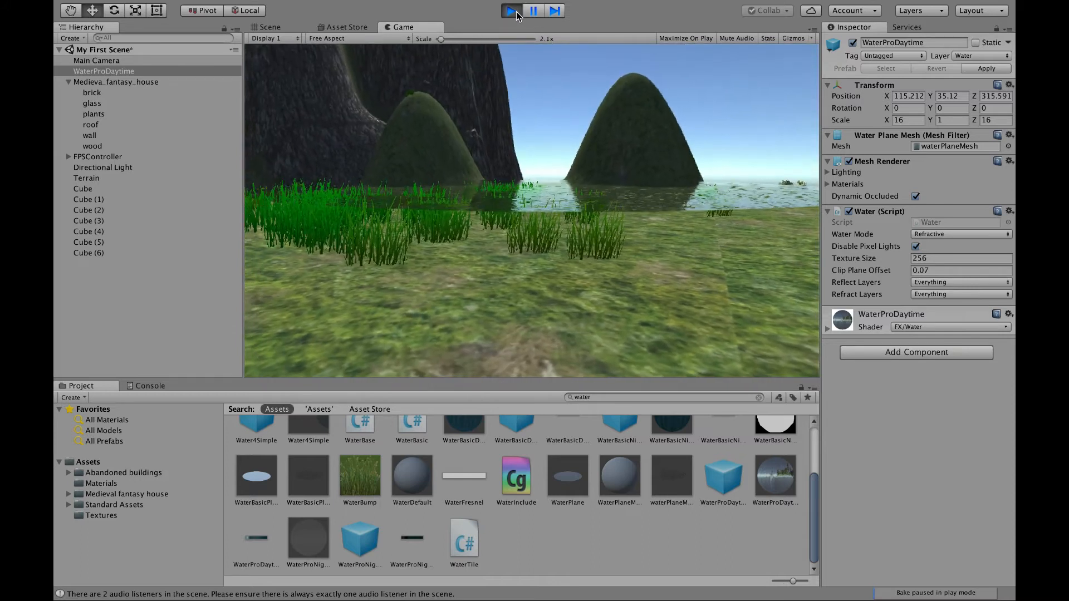
click(511, 11)
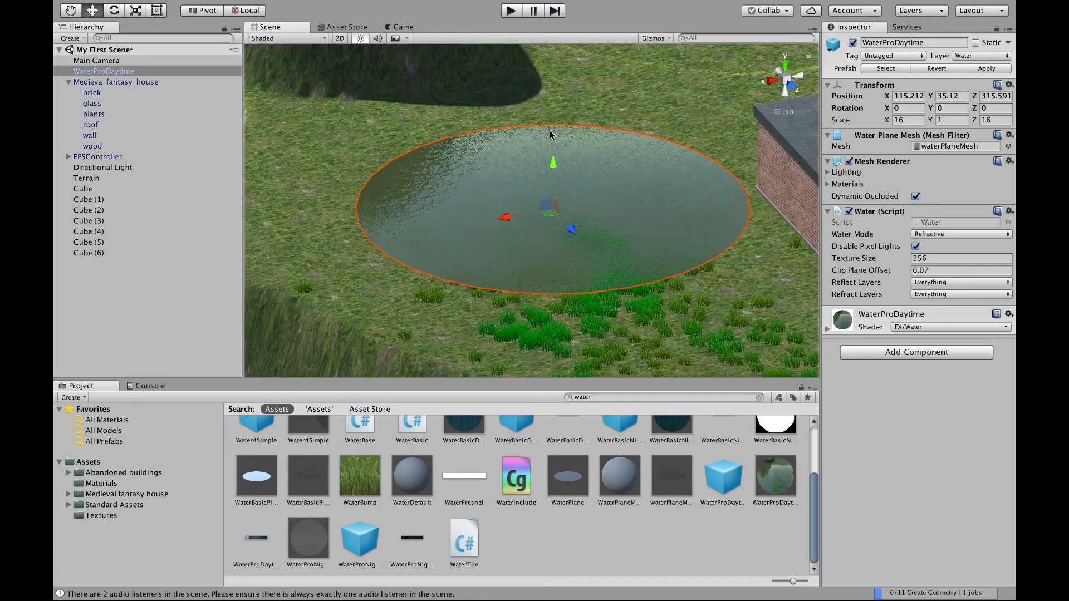
Raise the water plane to about Y 36.08 and shift it away from the grass to about Z 294.65
mouse_move(552, 163)
mouse_down()
mouse_move(577, 233)
mouse_move(559, 148)
mouse_move(564, 158)
mouse_up()
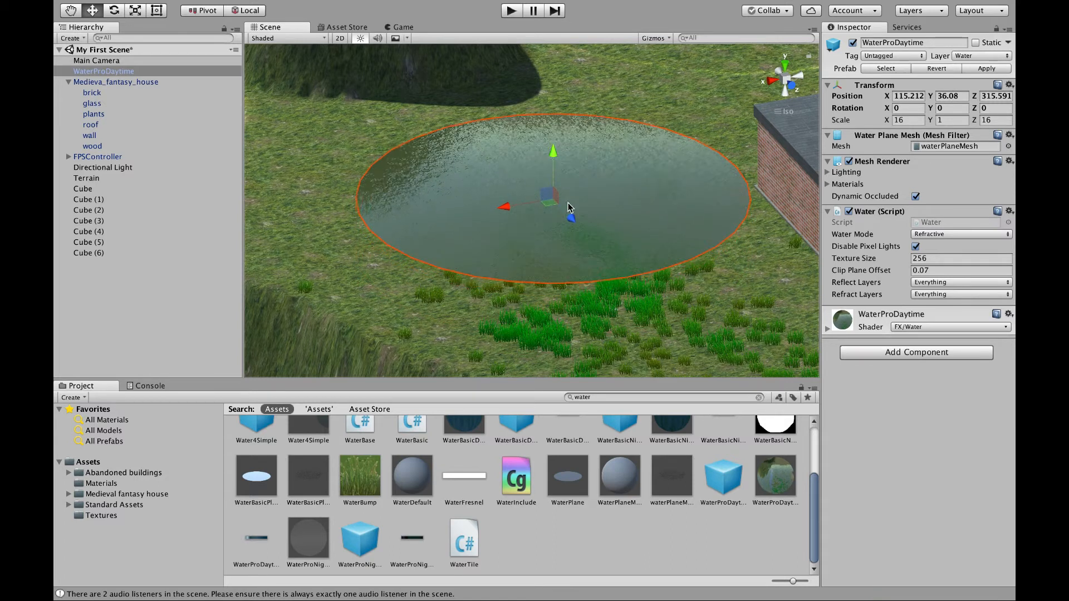
drag(572, 220, 503, 91)
Lower the terrain in front of the water plane into a pit using the Raise / Lower Terrain tool with brush size 38
click(396, 267)
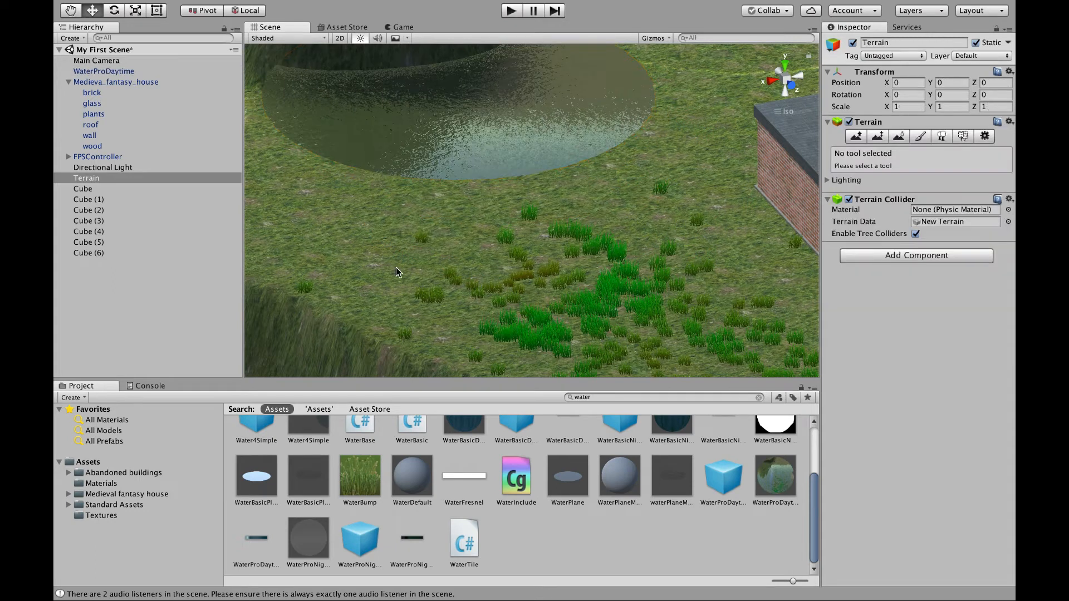
click(856, 137)
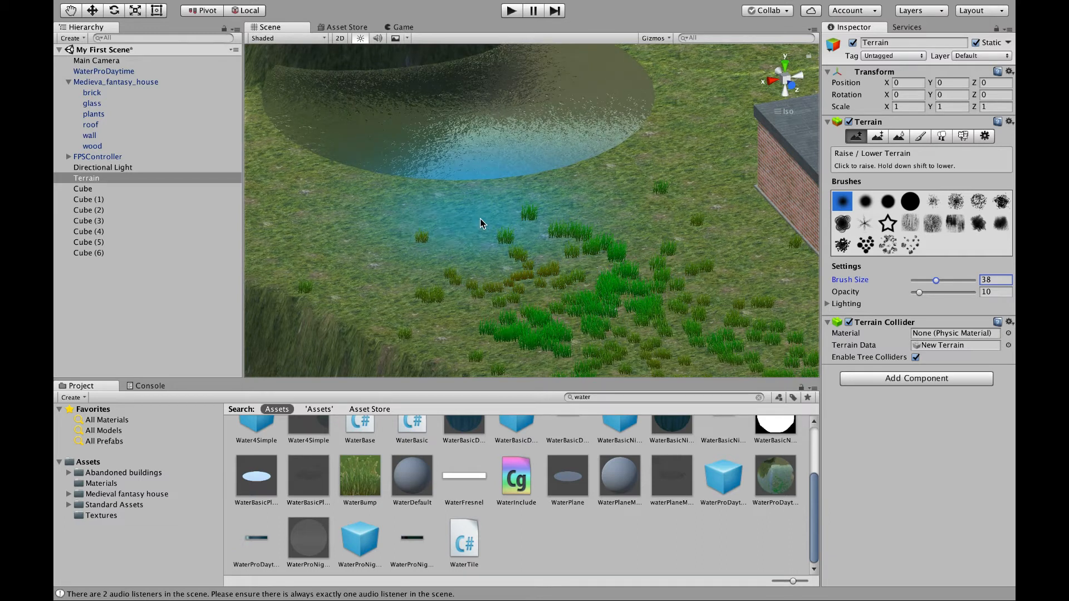
mouse_move(481, 221)
shift+mouse_down()
mouse_move(482, 205)
mouse_move(461, 205)
shift+mouse_up()
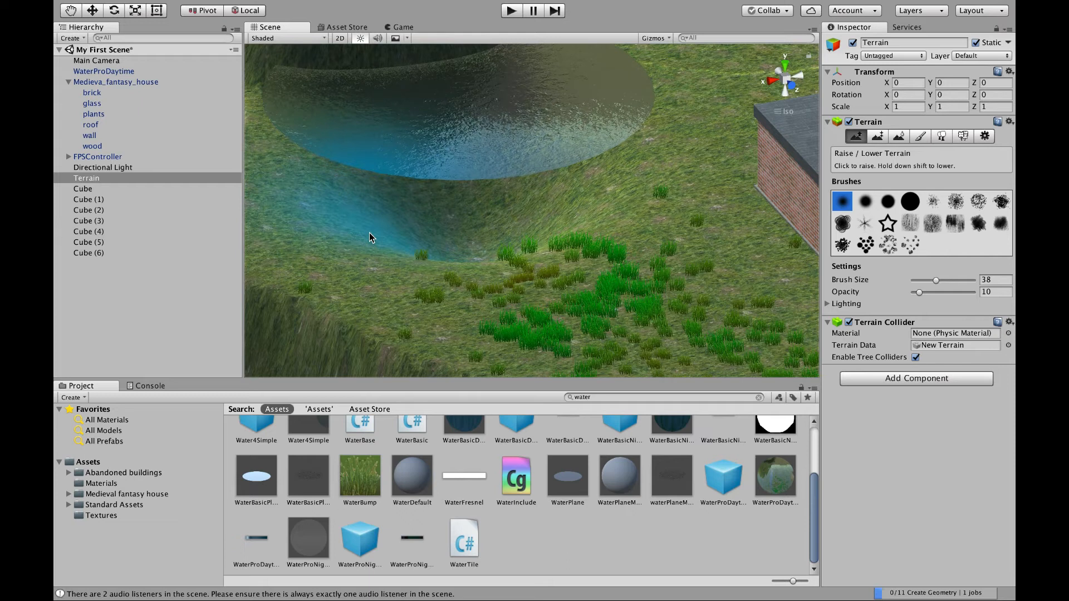
Move the water plane down into the terrain pit, to about X 116.68, Y 32.9, Z 307.17
click(94, 12)
click(418, 105)
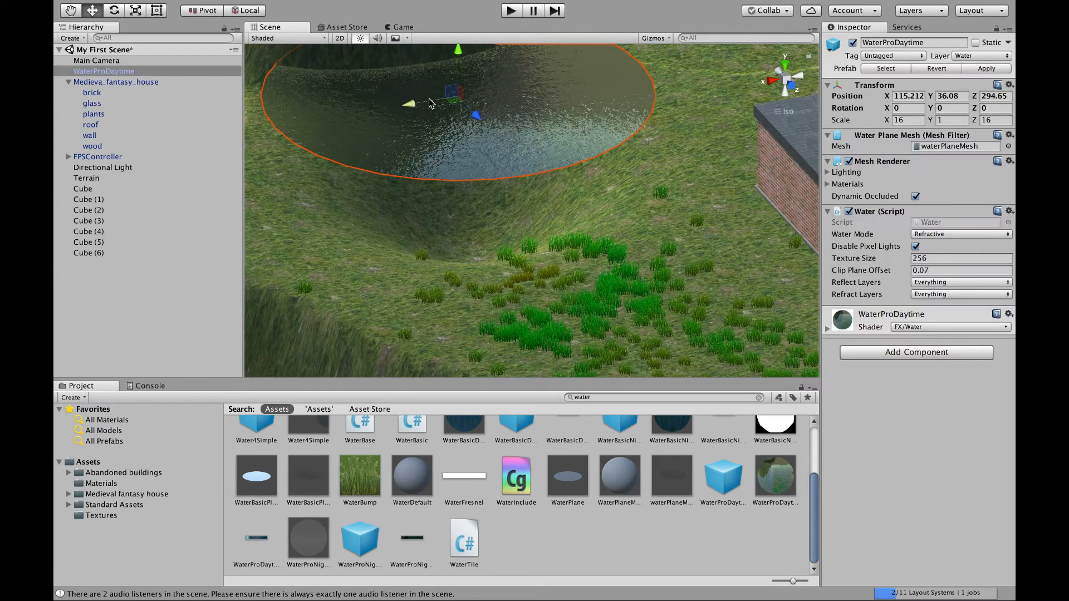
mouse_move(458, 57)
mouse_down()
mouse_move(466, 113)
mouse_move(464, 66)
mouse_up()
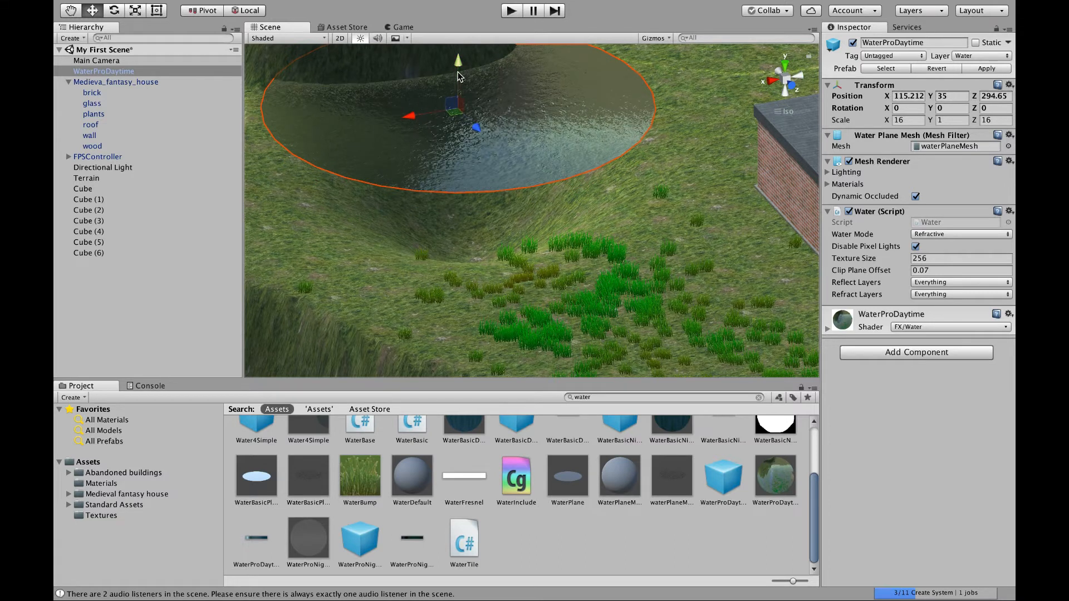
drag(460, 68, 465, 93)
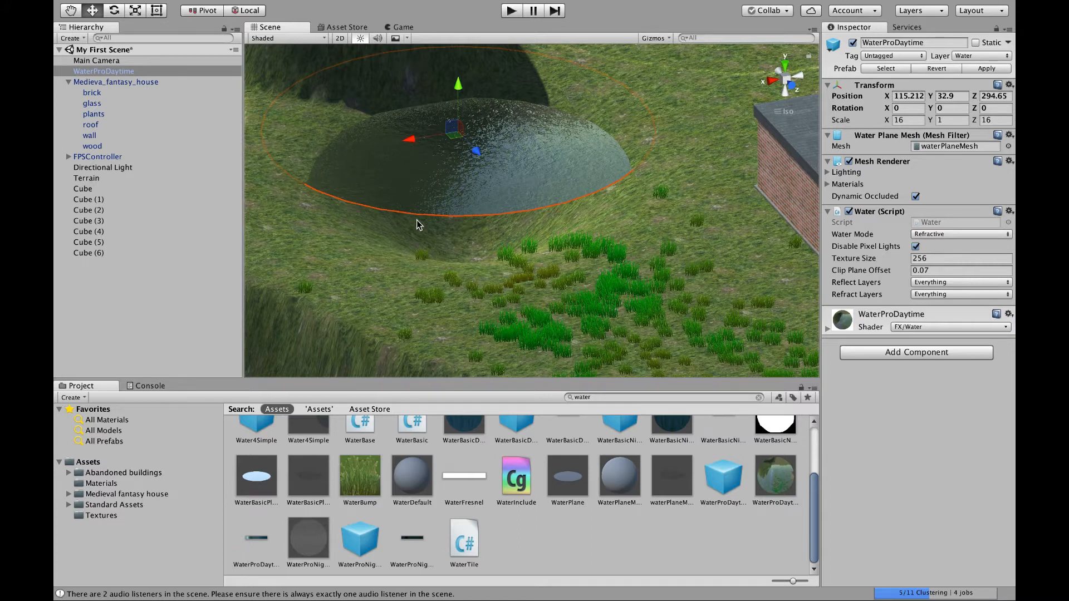
drag(475, 153, 513, 233)
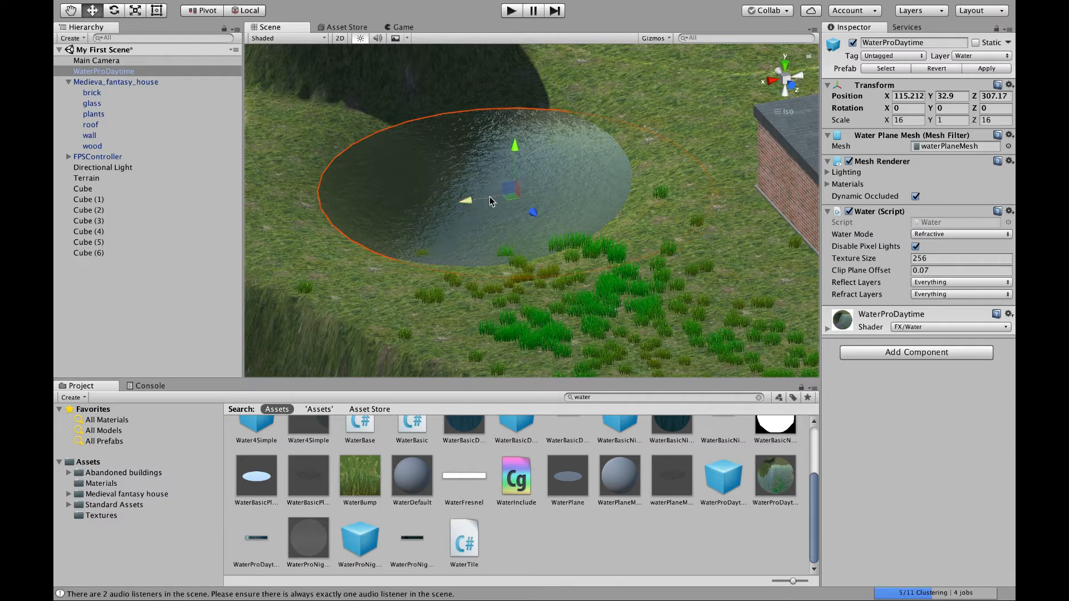
mouse_move(467, 205)
mouse_down()
mouse_move(432, 210)
mouse_move(455, 209)
mouse_up()
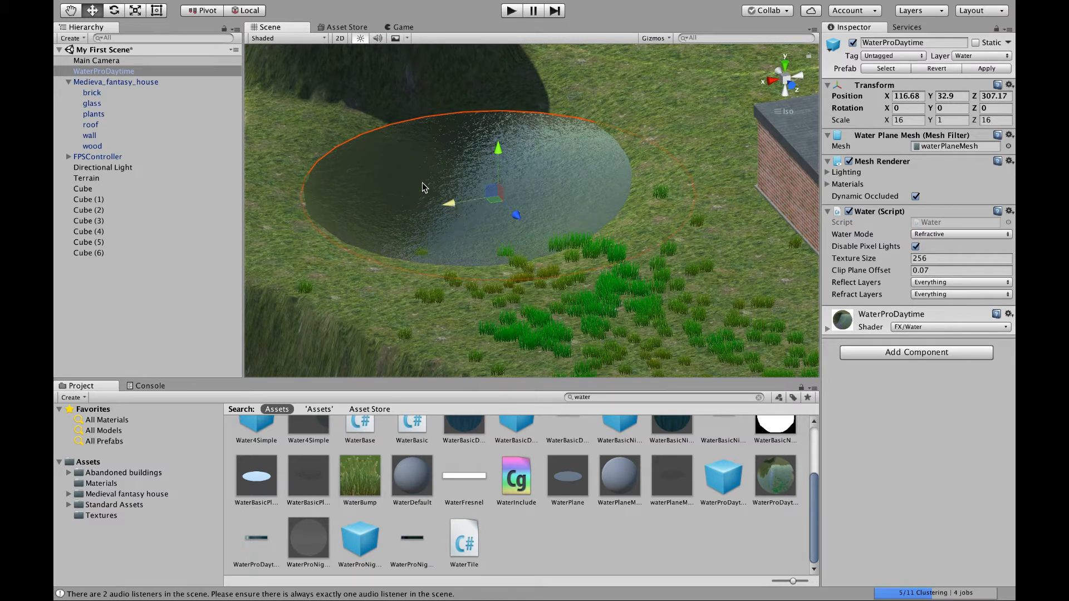
Enlarge the water plane with the Rect tool to fill the pit, scaling it to about 17.33 in X and 20.31 in Z
click(156, 11)
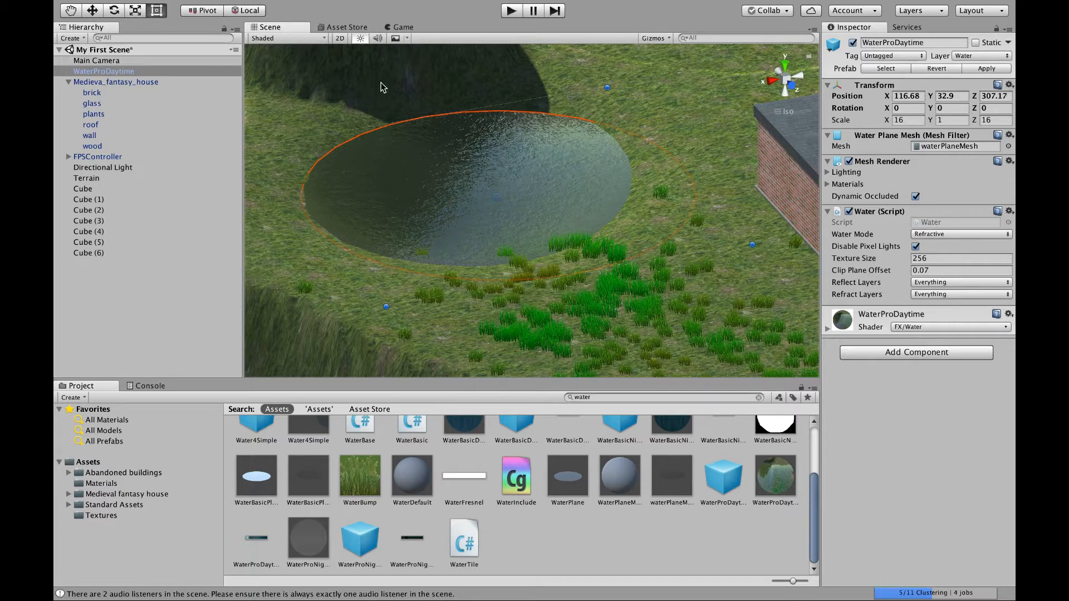
drag(607, 90, 592, 53)
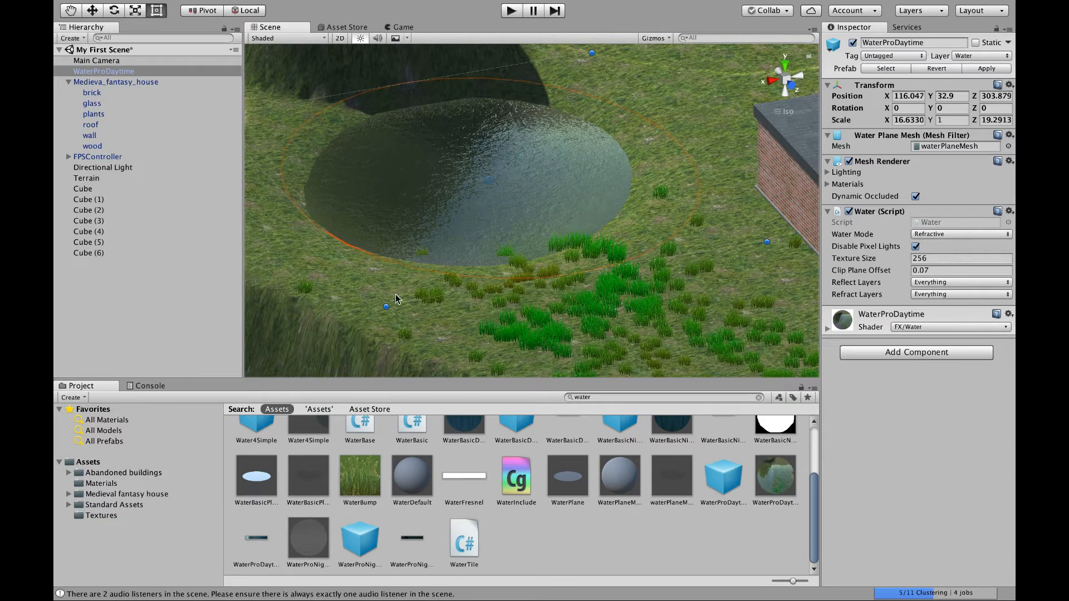
drag(386, 307, 380, 319)
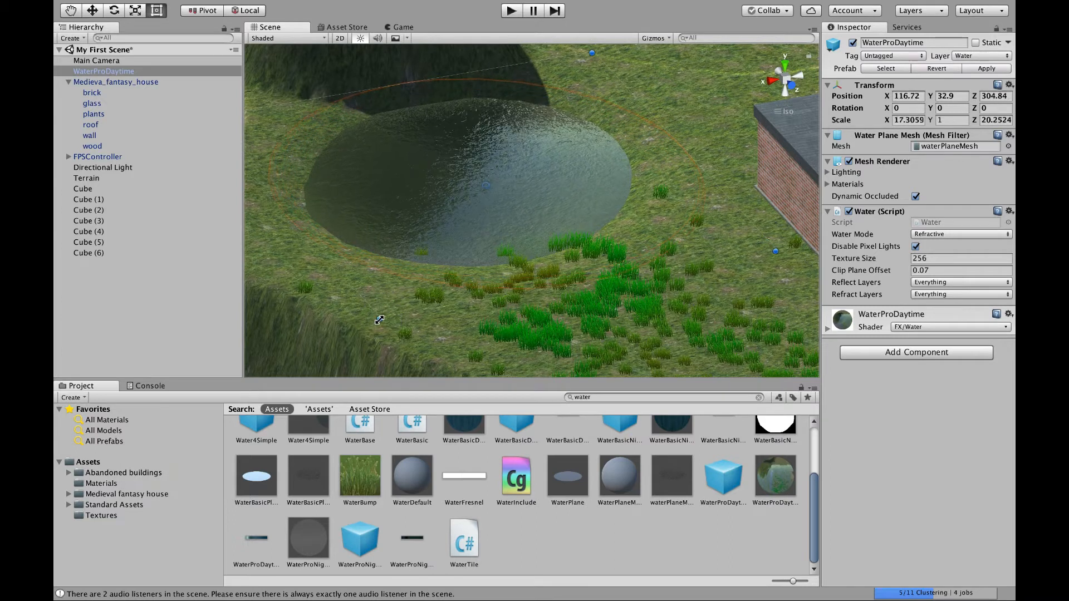
Run the scene, walk around the pond to examine the water surface, reflections and banks, and exit play mode
click(515, 11)
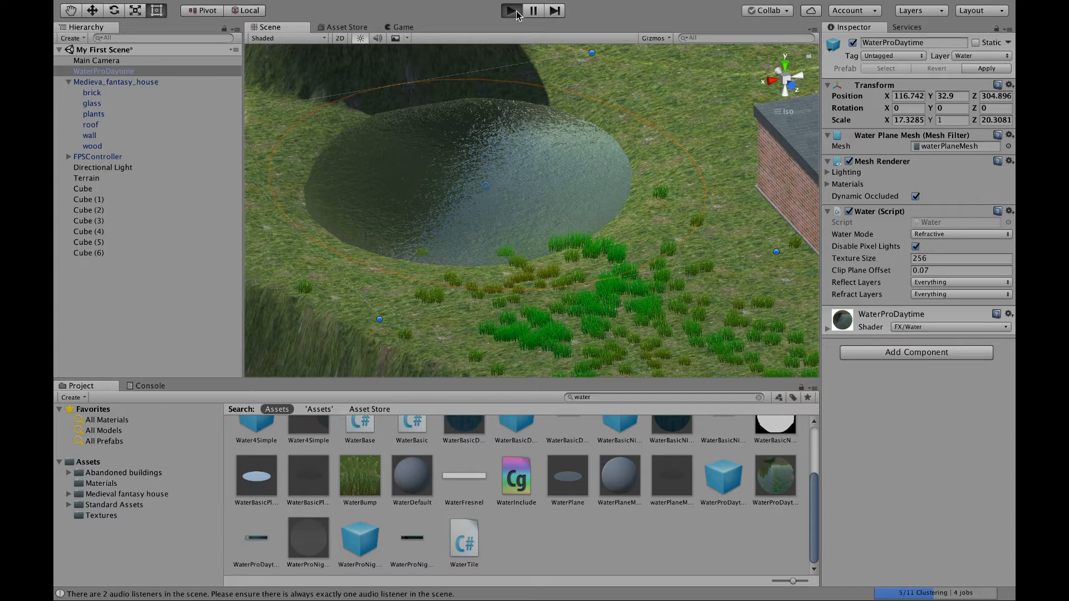
key(s)
key(w)
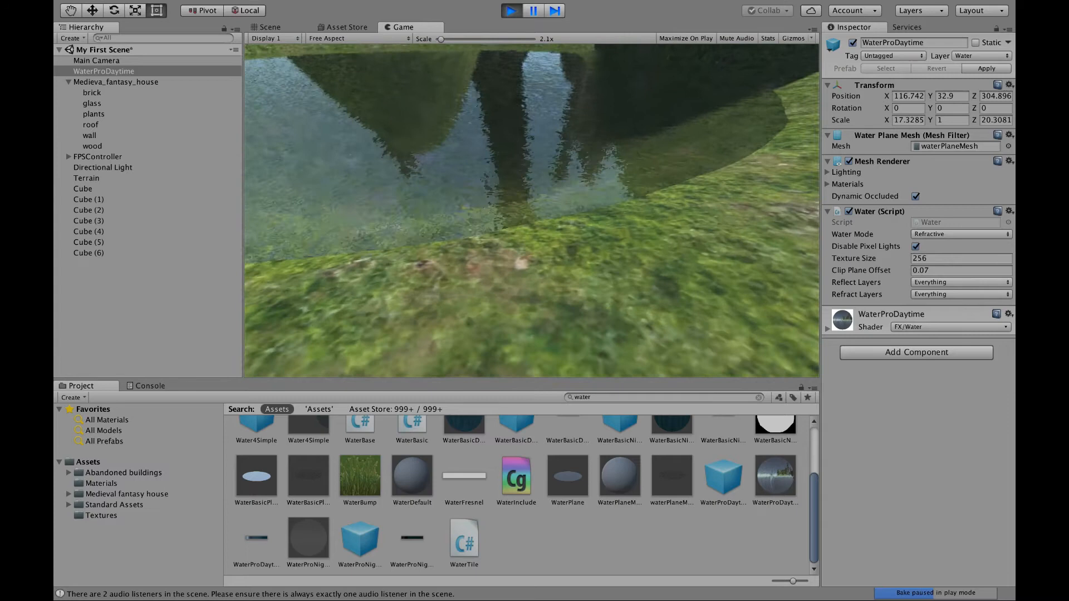
key(s)
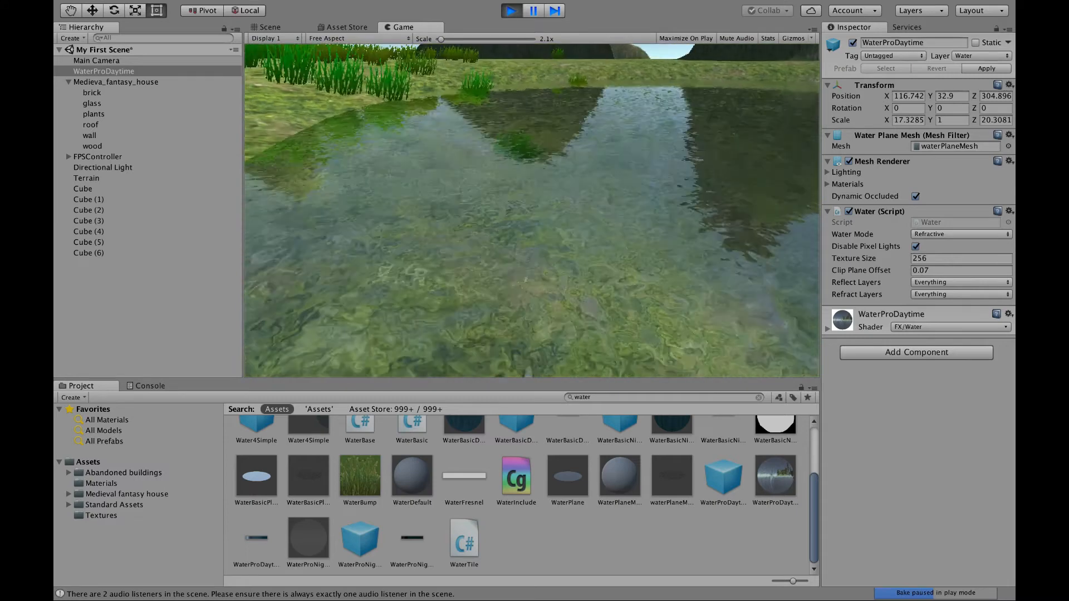
key(w)
key(w)
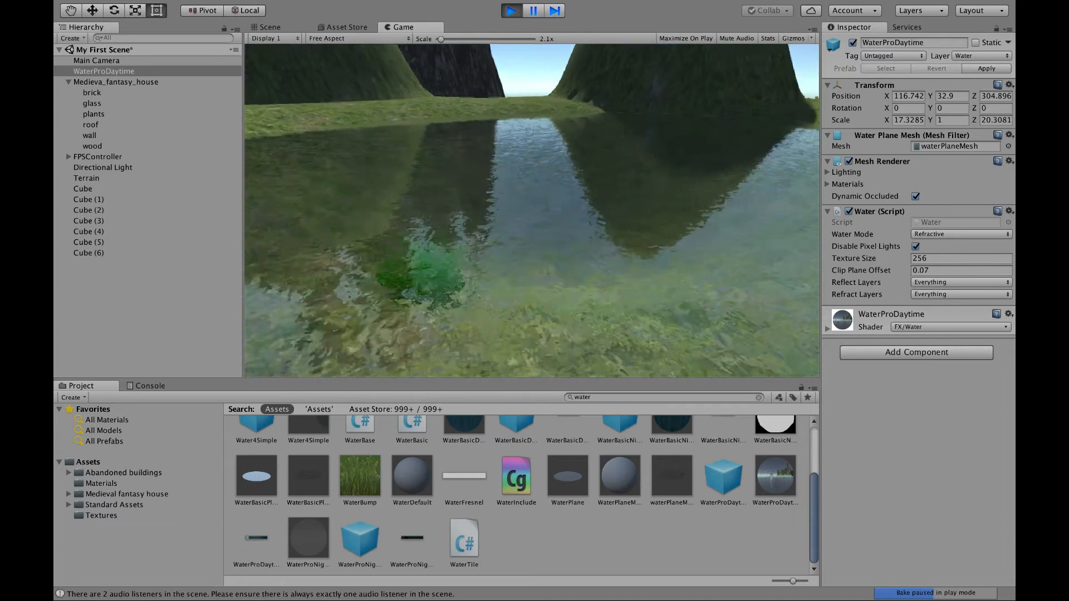
key(w)
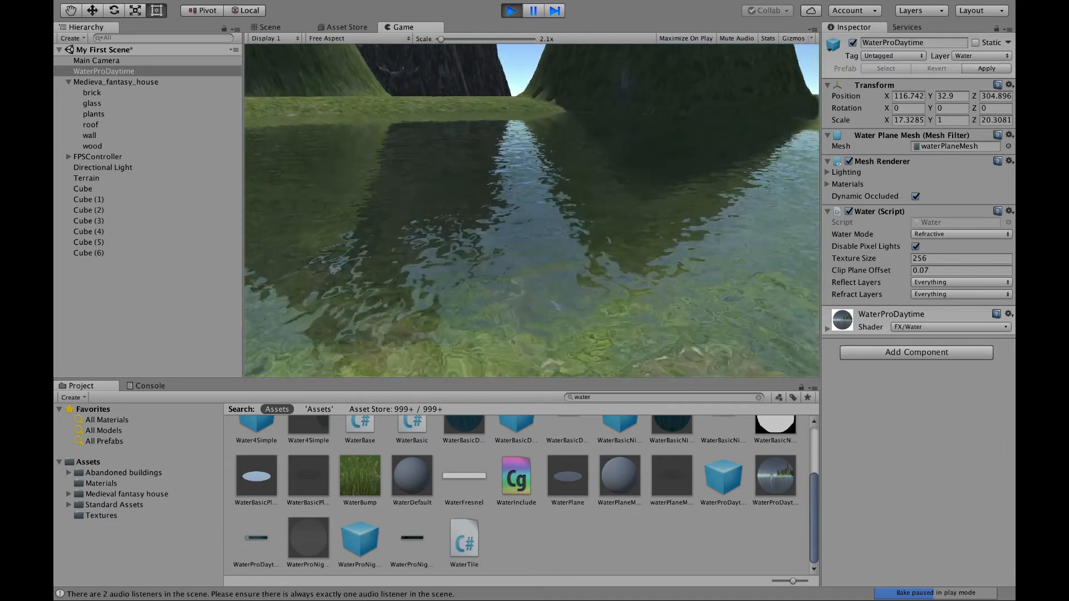
key(w)
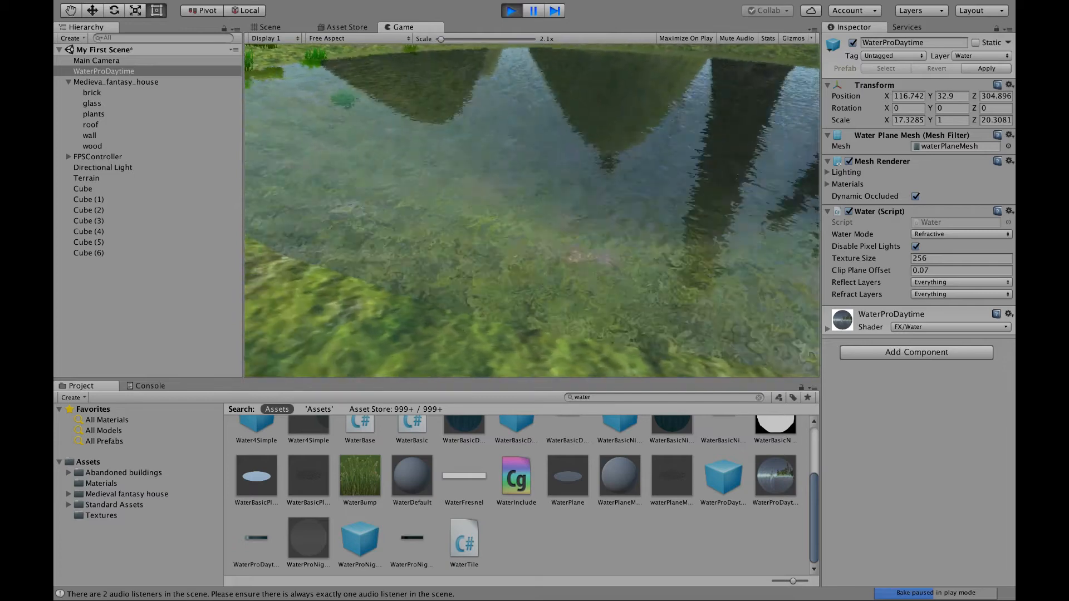
key(w)
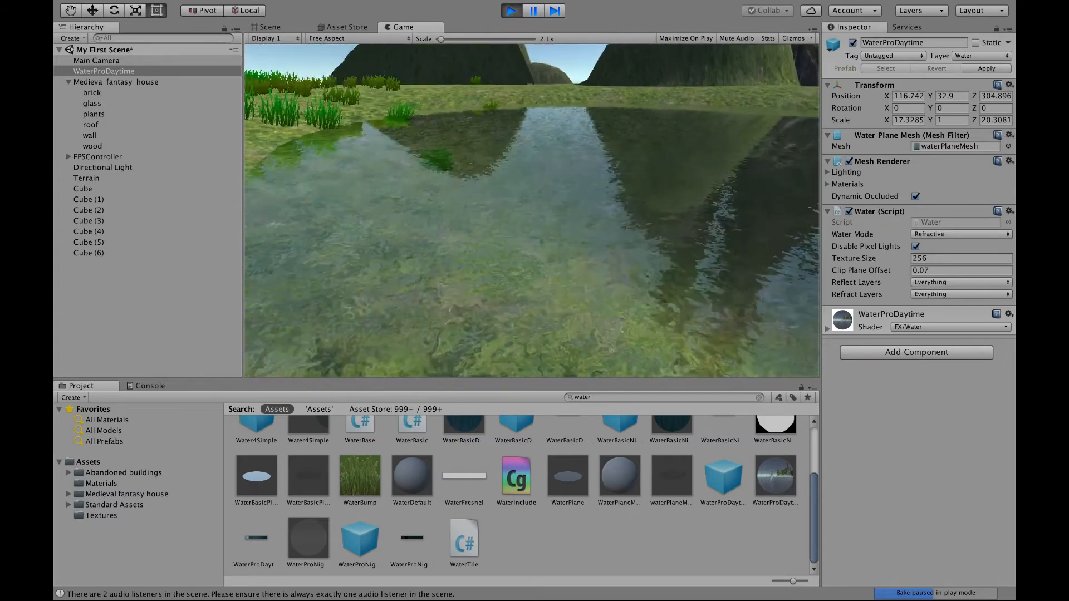
key(w)
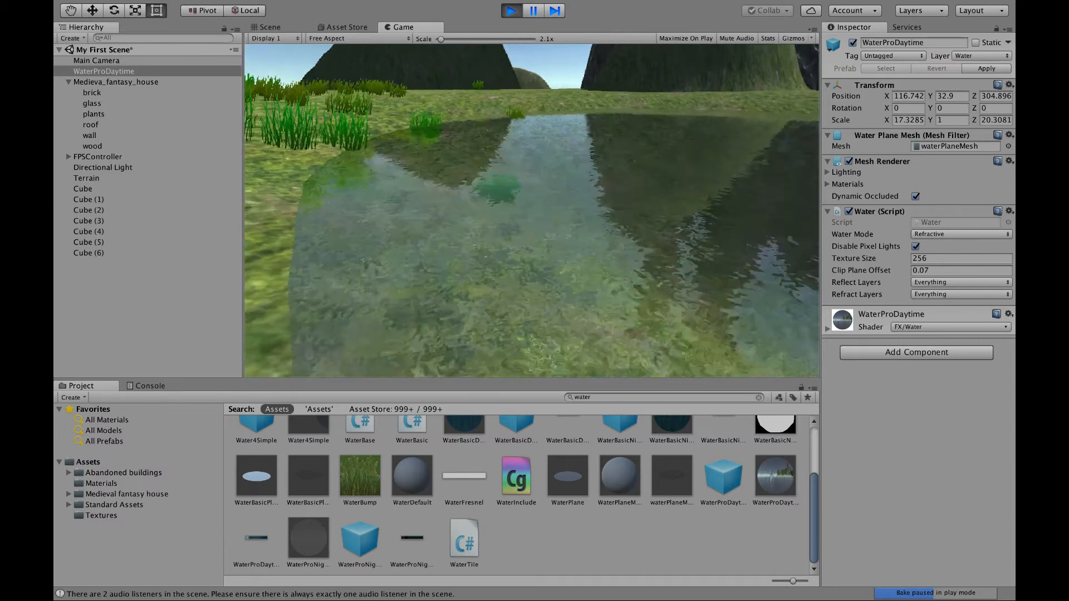
key(w)
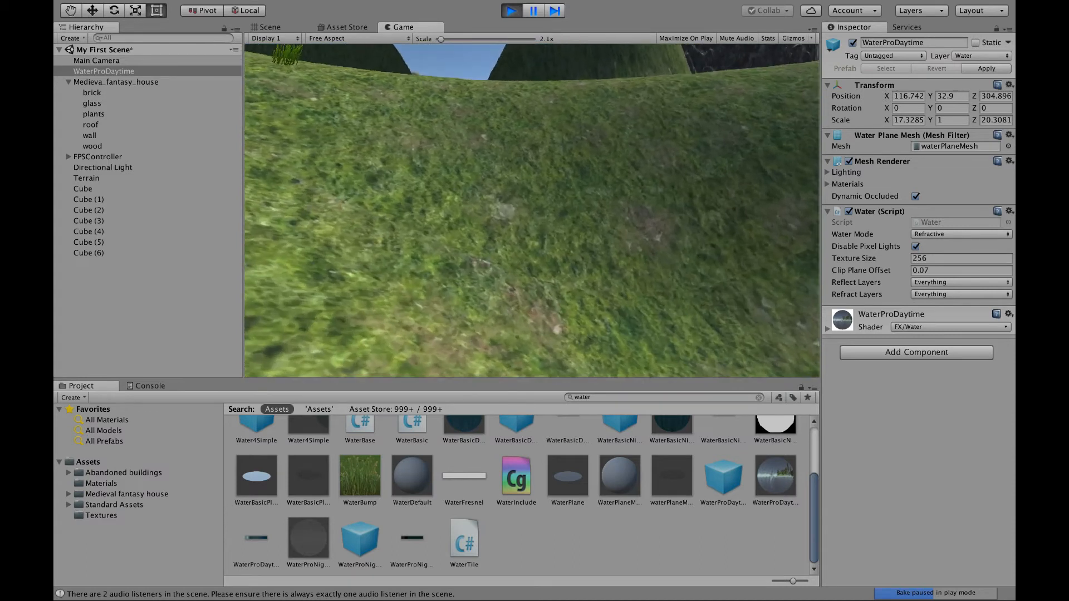
key(w)
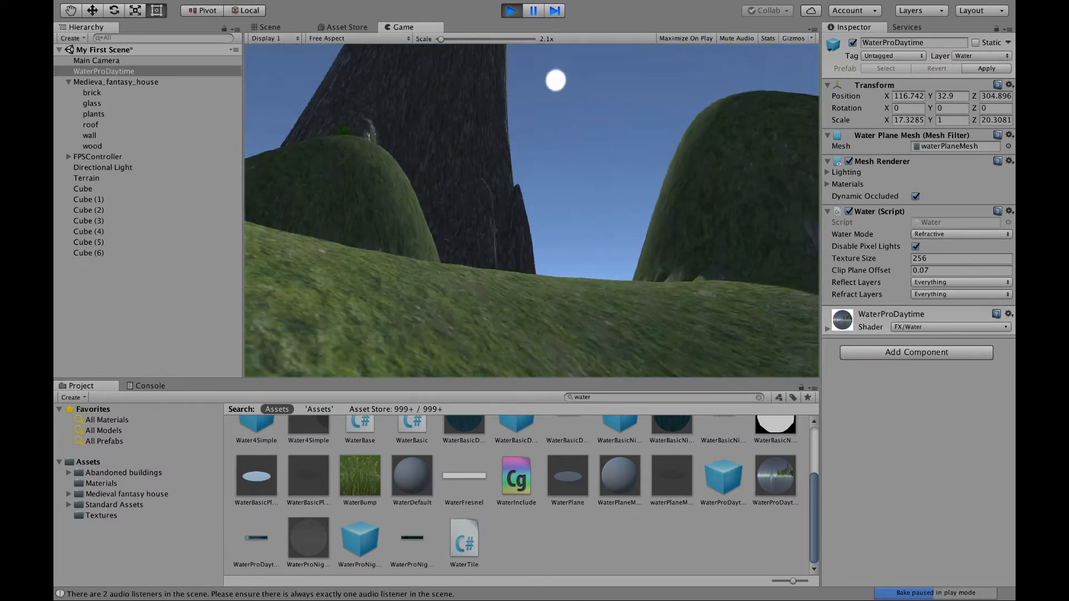
key(w)
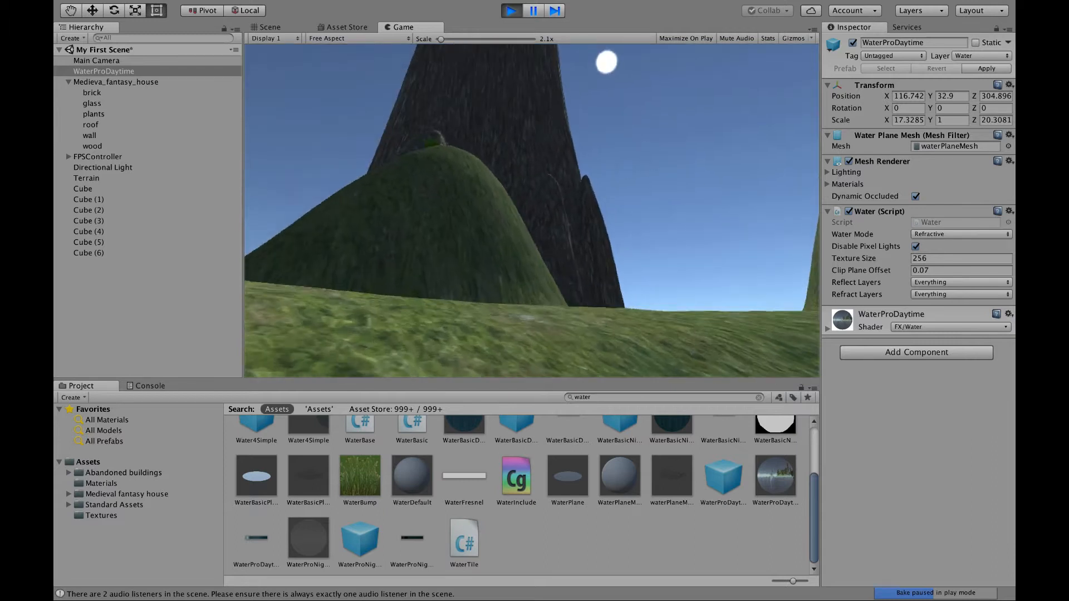
key(w)
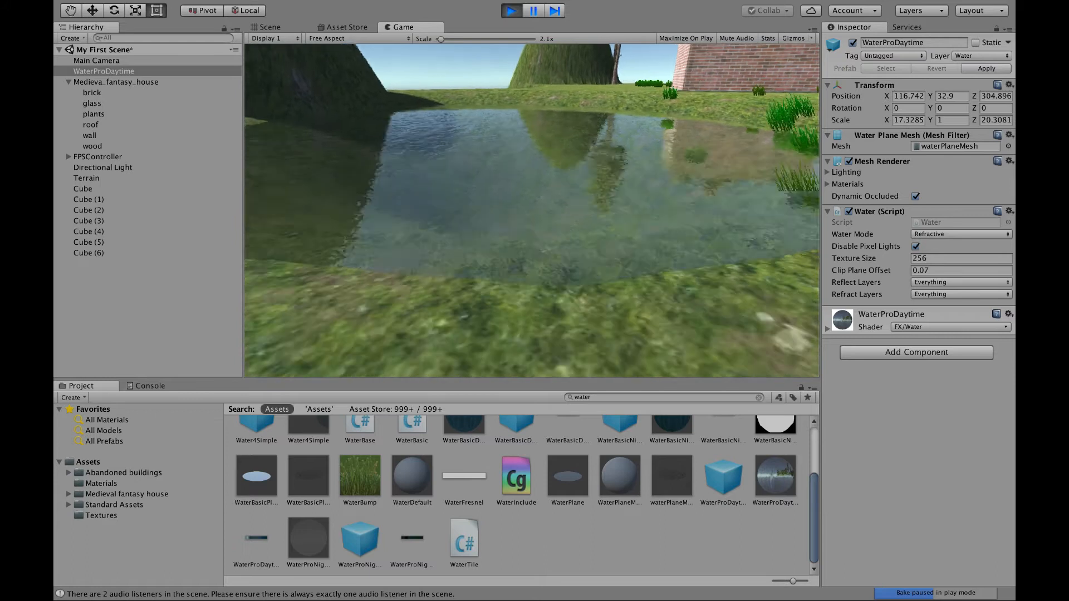
key(Escape)
click(512, 10)
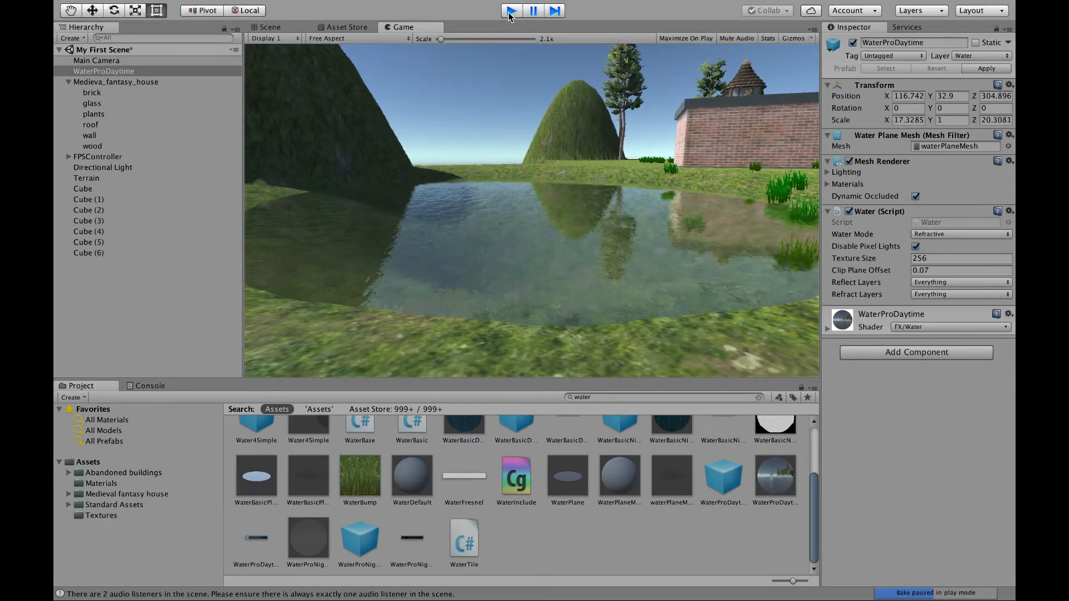
Place a second WaterProDaytime prefab near the terrain's outer edge, at about X 372.9, Y -1.91, Z 459.69
scroll(505, 184, down, 10)
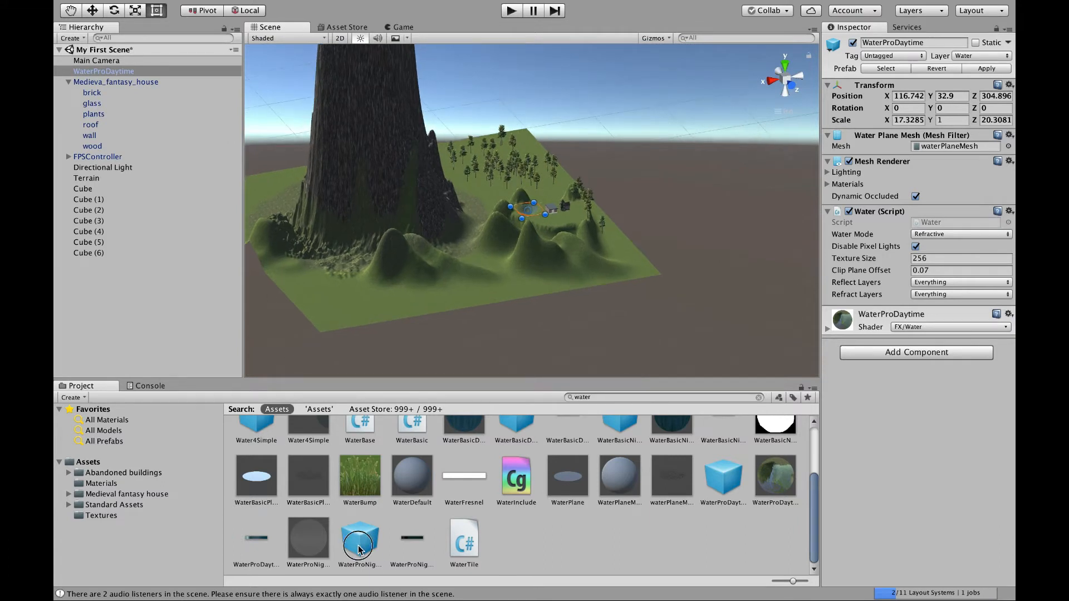
drag(361, 541, 402, 540)
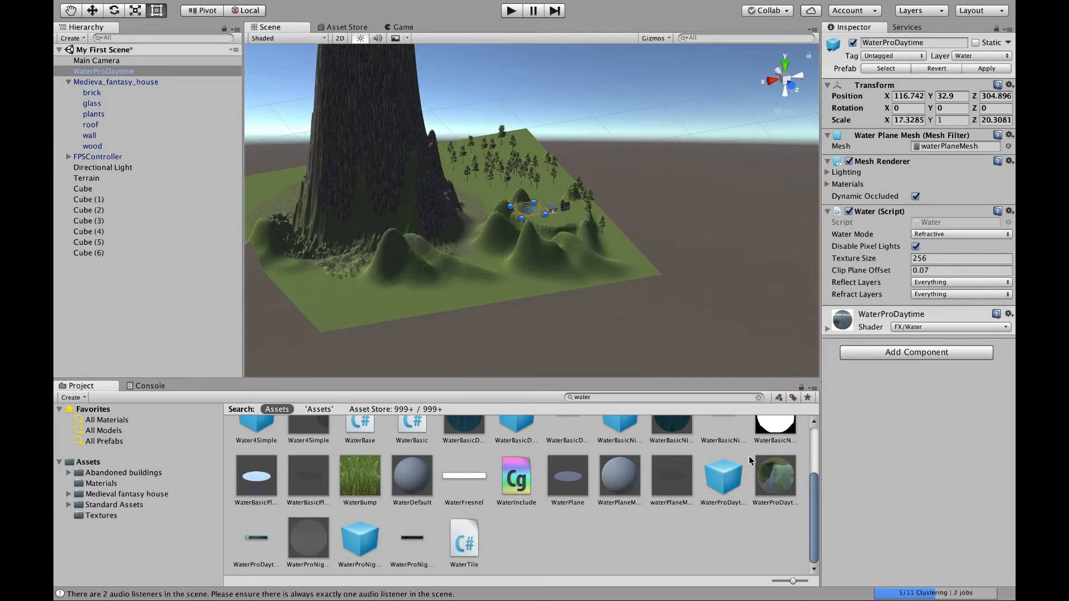
drag(641, 389, 501, 299)
drag(460, 262, 396, 306)
drag(395, 307, 393, 305)
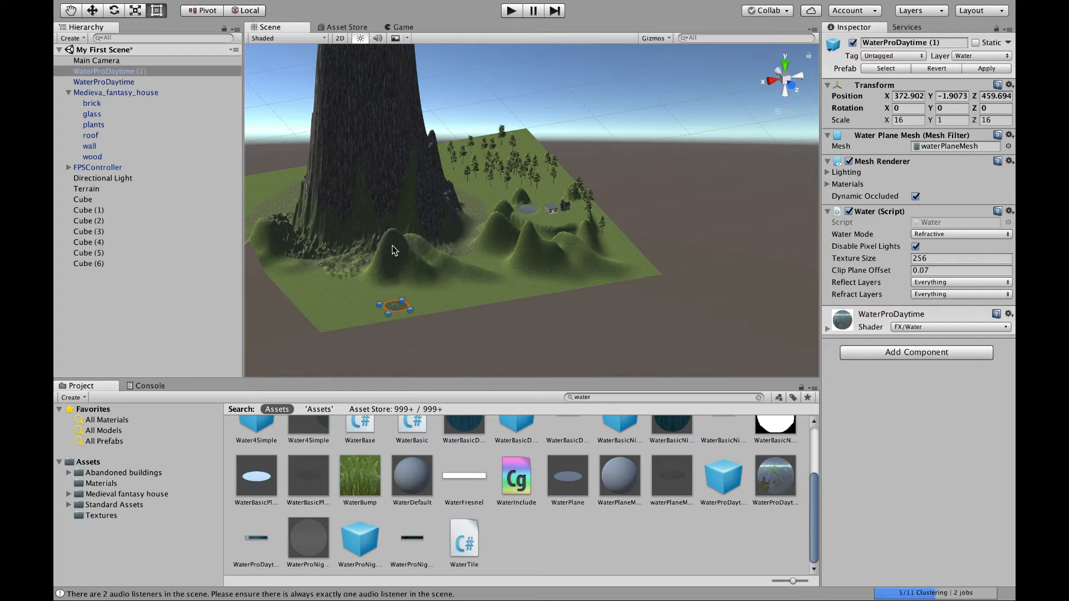
Enlarge the new water plane to about 868.48 in X and Z, and reposition it at Z 335 to surround the whole terrain
key(r)
key(f)
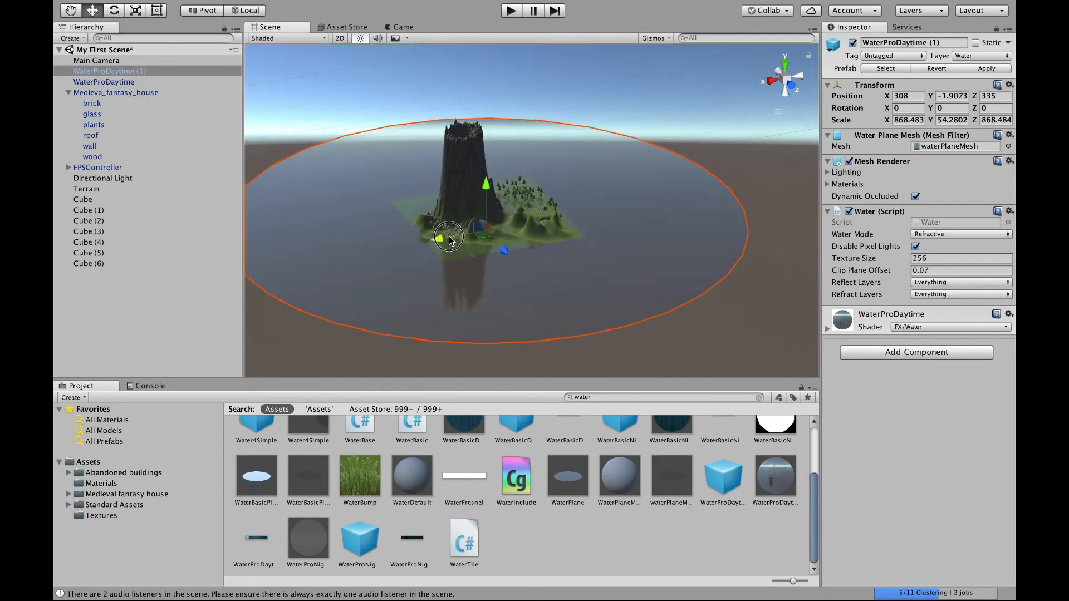
drag(447, 236, 457, 234)
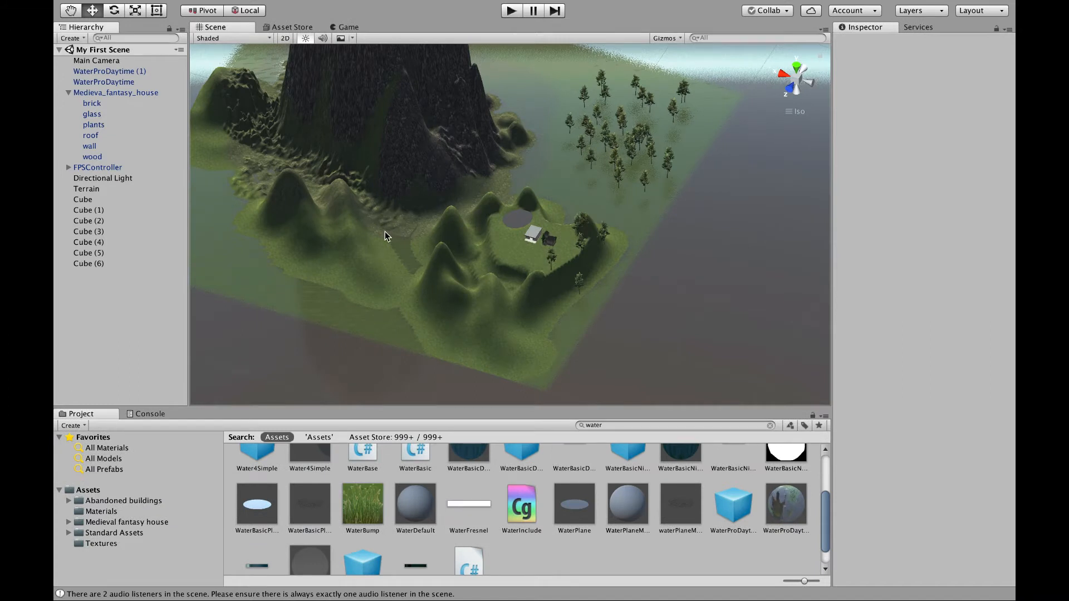
Raise the flat outer terrain into hills above the water using the Raise / Lower Terrain tool with brush size 56 and opacity 10
click(358, 250)
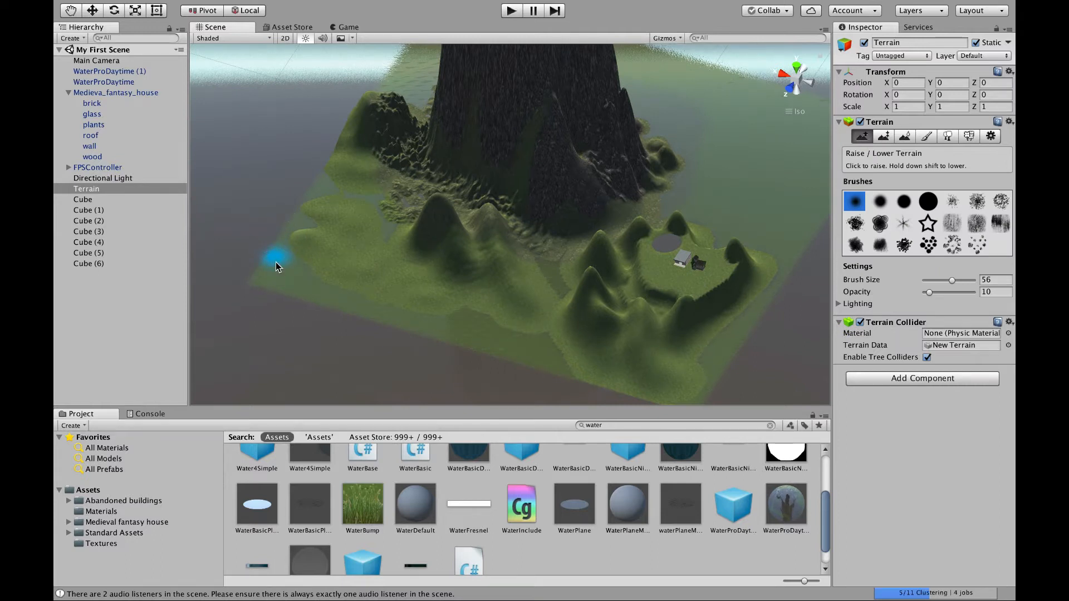
scroll(326, 288, down, 3)
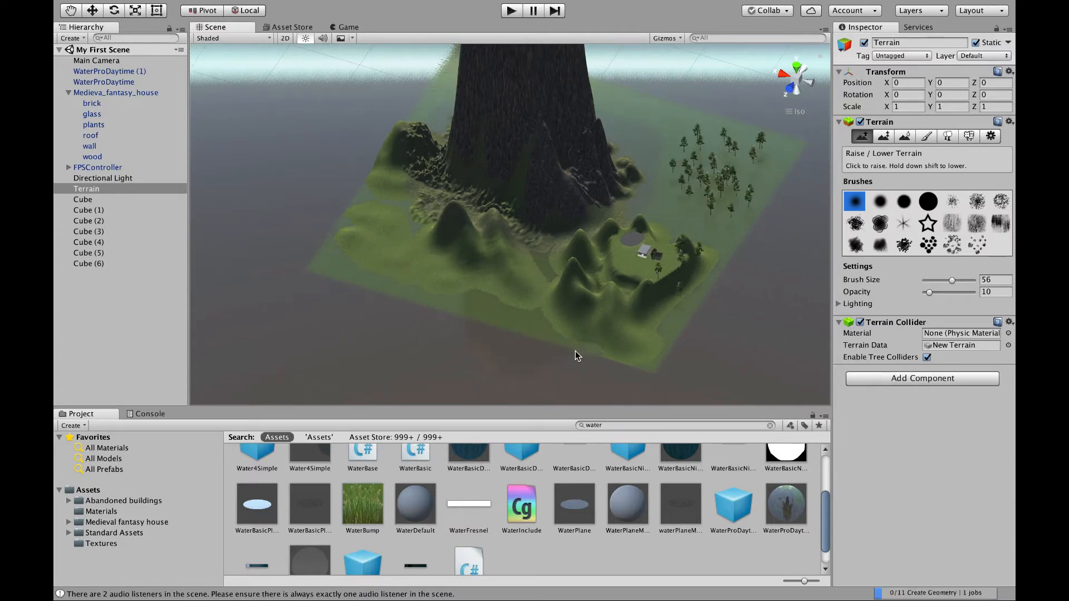
mouse_move(633, 358)
mouse_down()
mouse_move(649, 353)
mouse_move(559, 358)
mouse_move(638, 365)
mouse_move(692, 335)
mouse_up()
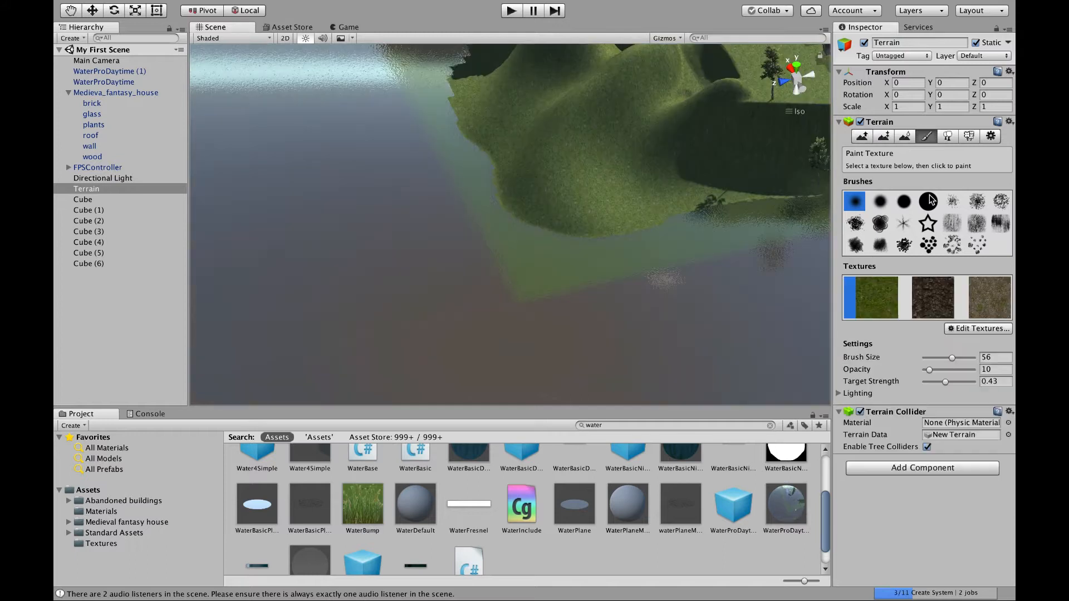
Add SandAlbedo as a new paint texture for the terrain
click(983, 329)
click(956, 336)
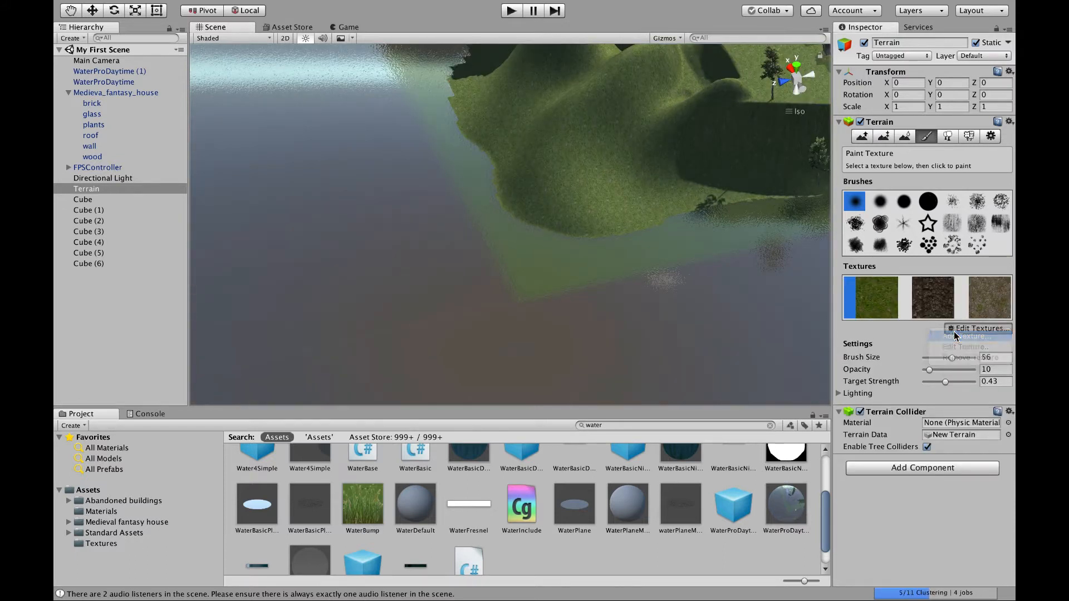
click(133, 93)
scroll(390, 249, down, 10)
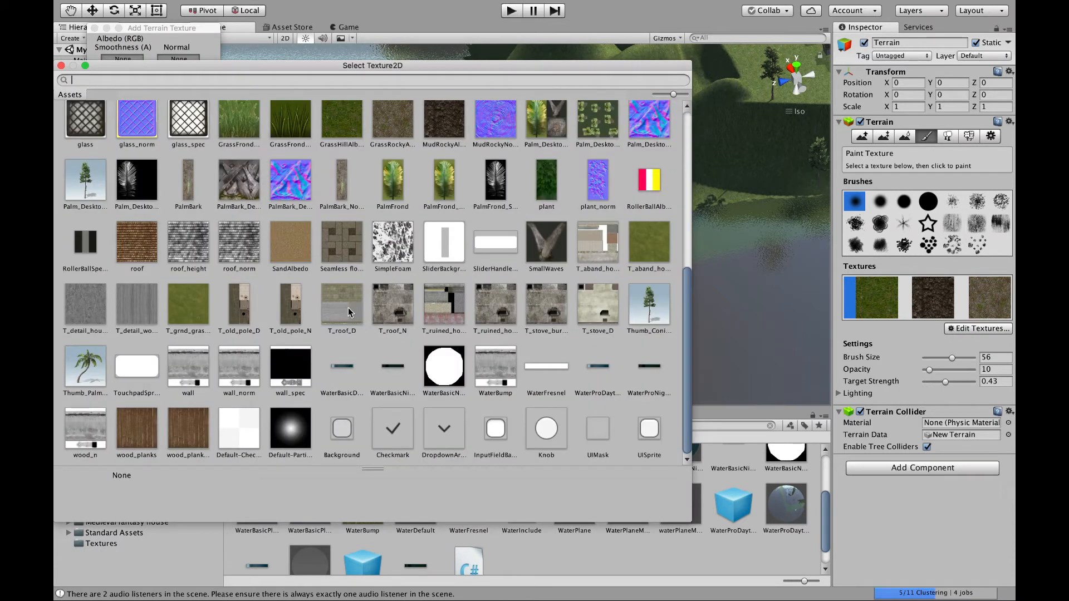
click(289, 243)
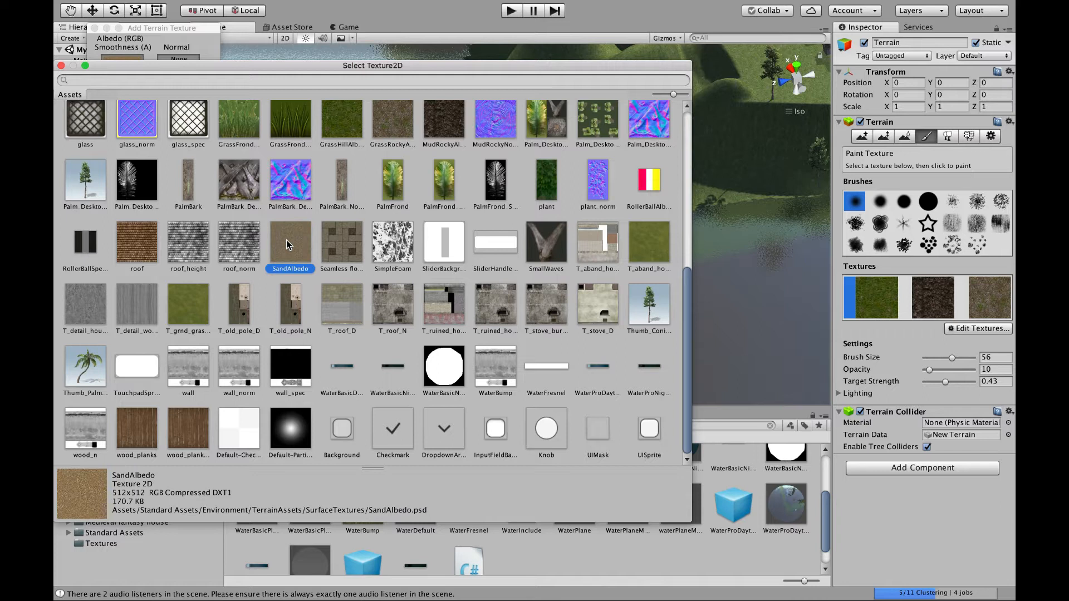
double_click(289, 242)
click(170, 227)
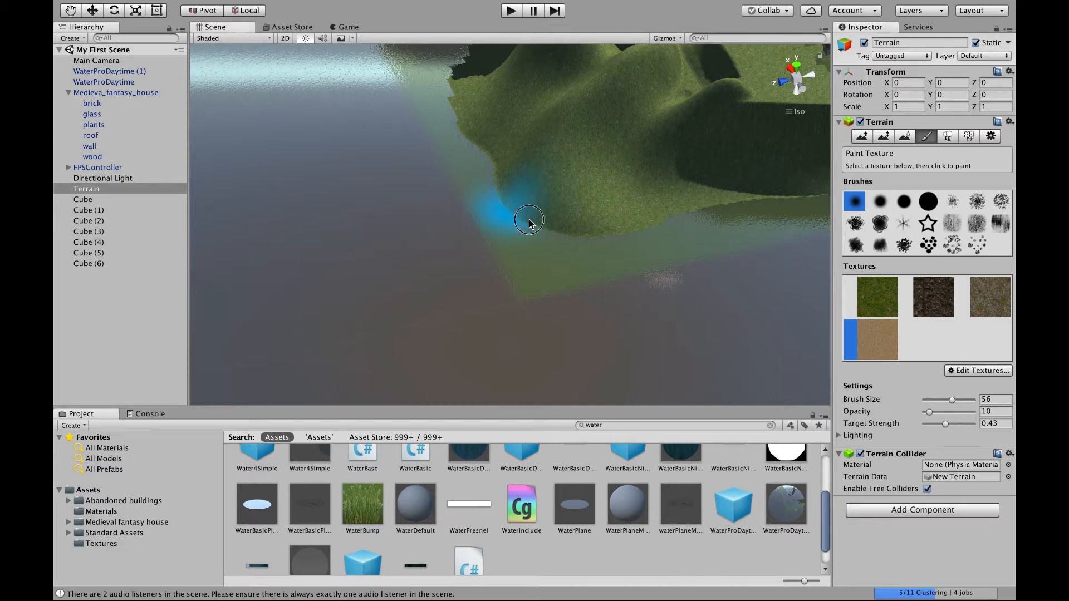
Paint sand along the corner shoreline with brush size 56 and opacity 10, and set the target strength to 0.62
click(498, 222)
mouse_move(499, 222)
mouse_down()
mouse_move(478, 191)
mouse_move(507, 276)
mouse_move(544, 291)
mouse_move(630, 272)
mouse_move(635, 252)
mouse_move(517, 233)
mouse_move(468, 148)
mouse_move(526, 227)
mouse_move(640, 249)
mouse_move(652, 239)
mouse_move(656, 250)
mouse_up()
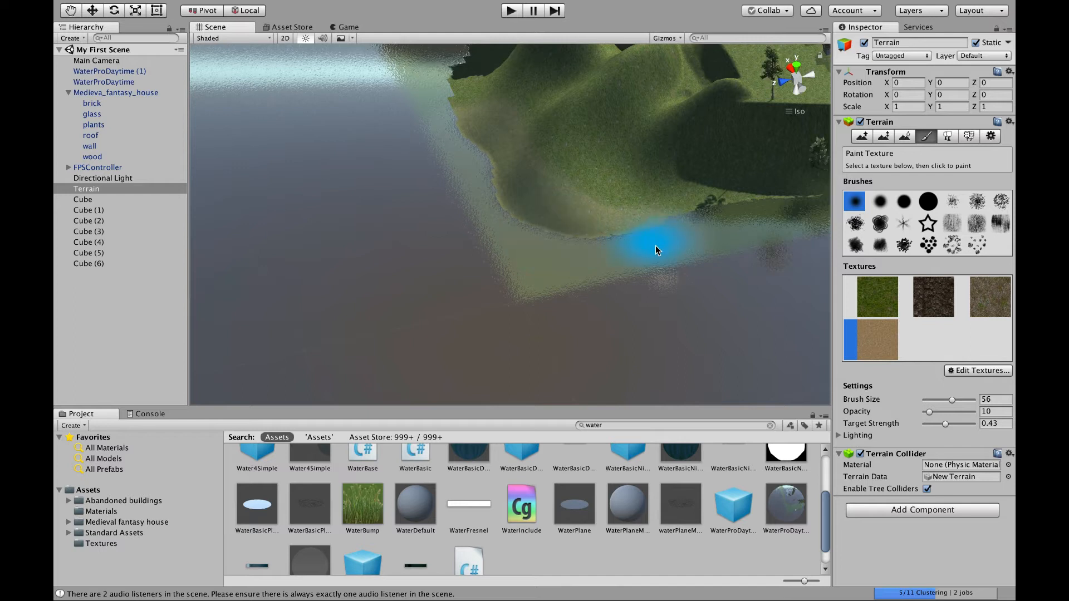
mouse_move(730, 219)
mouse_down()
mouse_move(697, 221)
mouse_move(621, 257)
mouse_move(590, 256)
mouse_move(674, 279)
mouse_move(568, 258)
mouse_move(509, 214)
mouse_move(588, 249)
mouse_move(757, 276)
mouse_up()
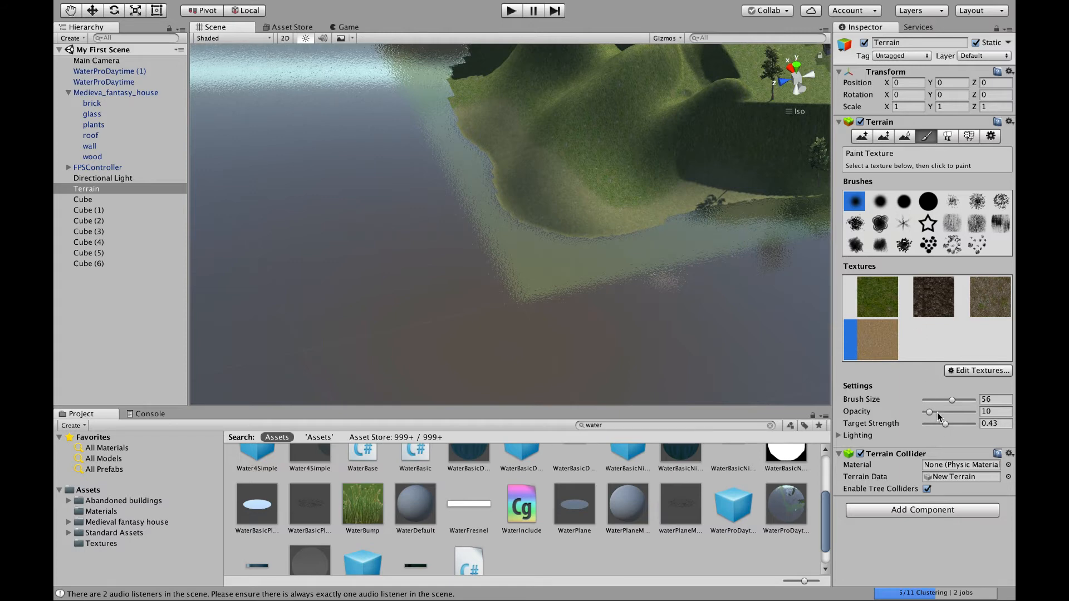
drag(945, 425, 954, 424)
Run the scene and walk down through the hills to the shore to examine the sand and surrounding sea
key(super+p)
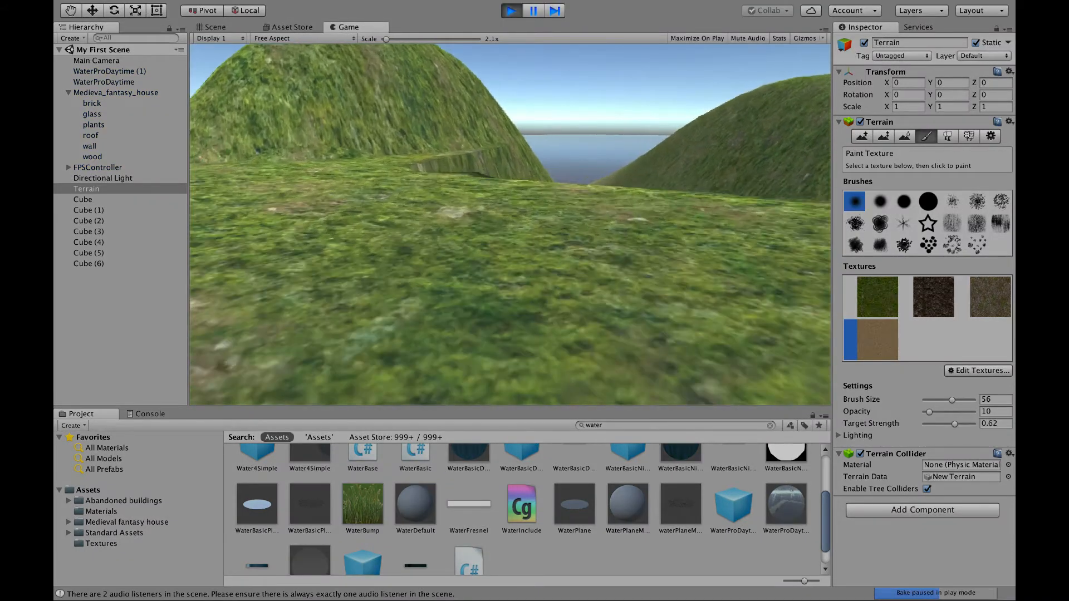
key(w)
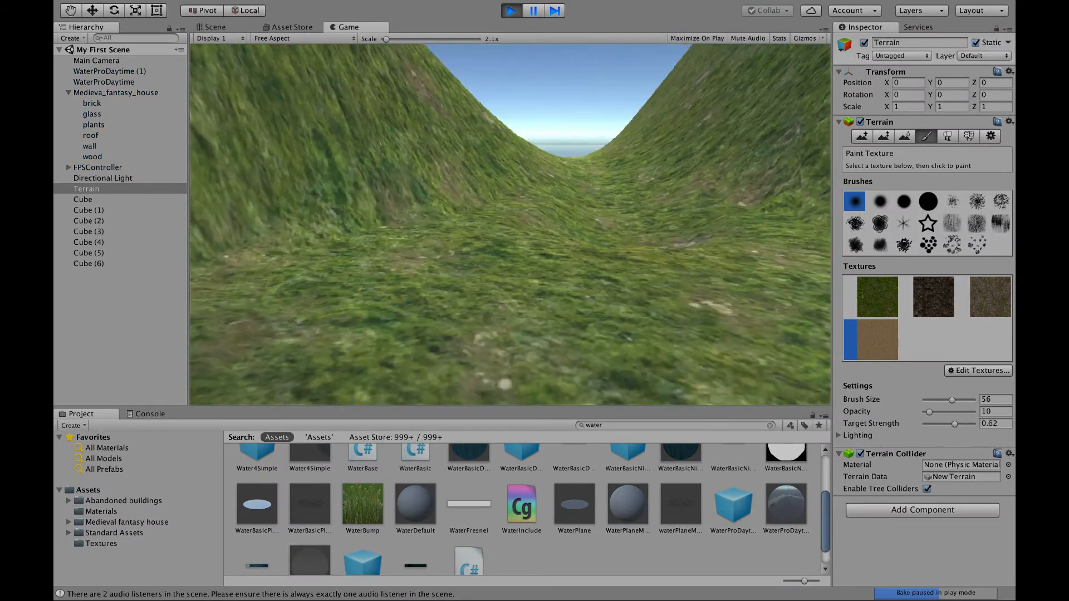
key(w)
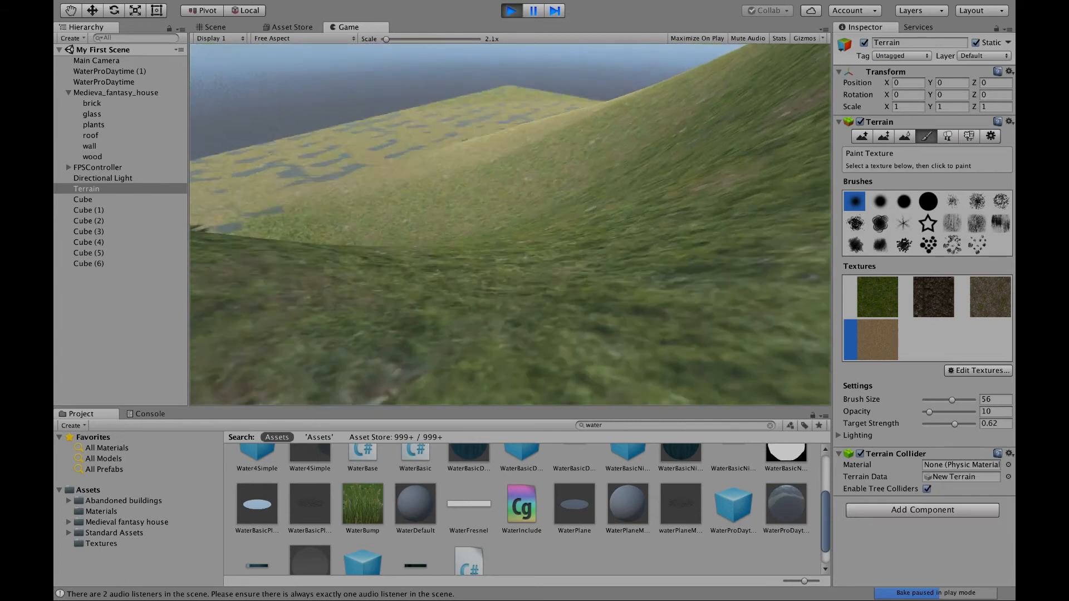
key(w)
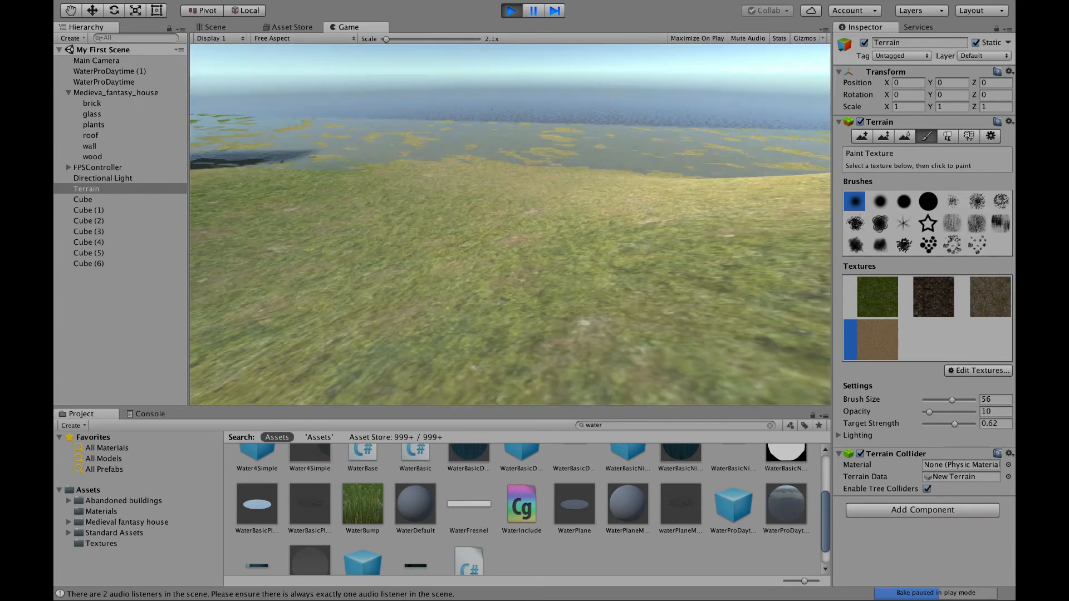
key(w)
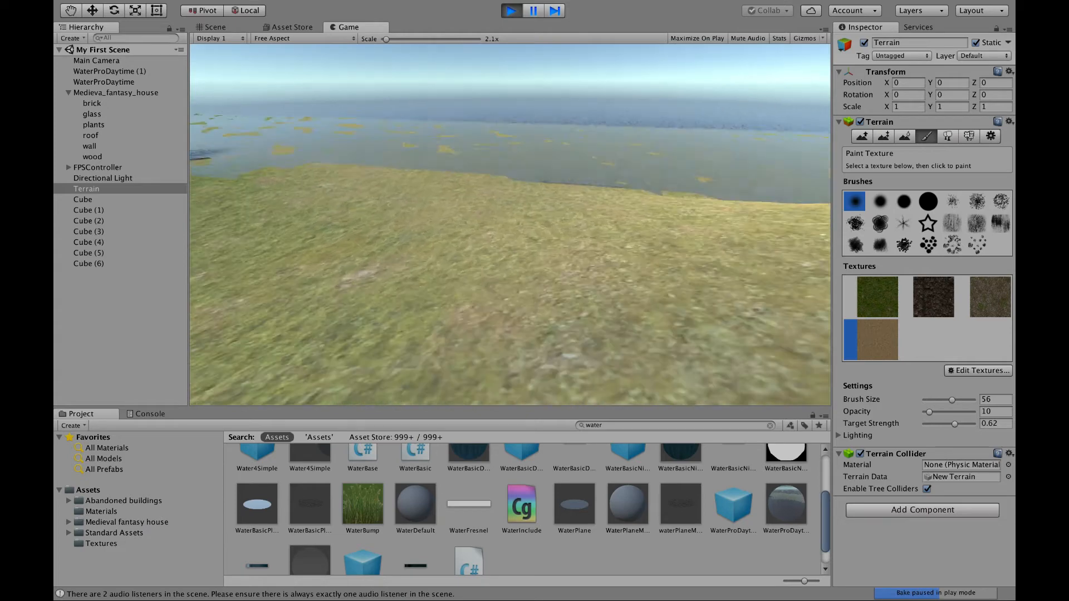
key(w)
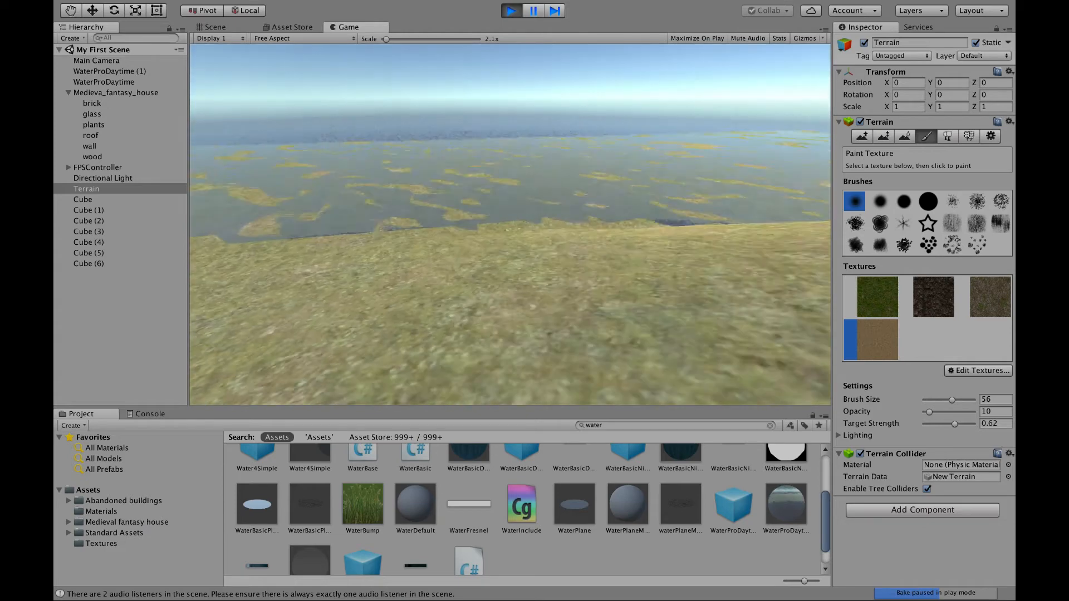
key(w)
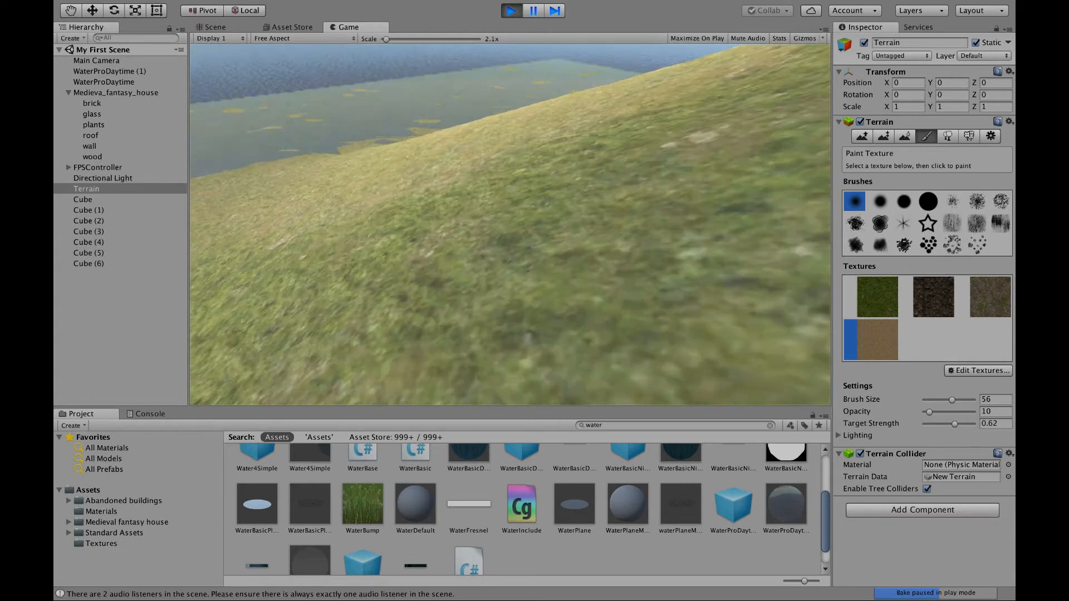
key(w)
key(w)
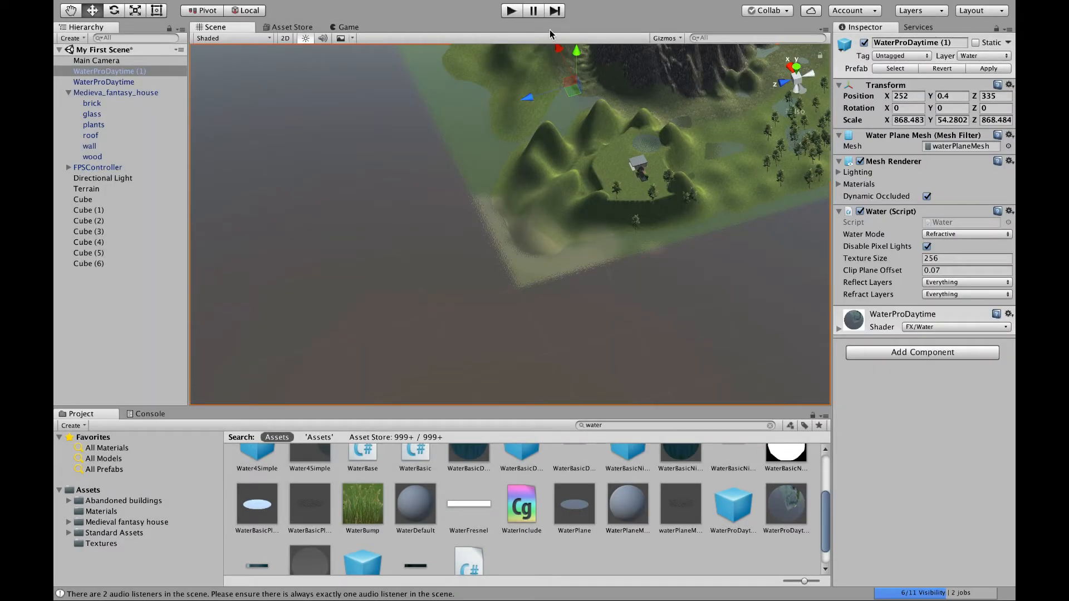
Run the scene again and walk down the grassy slope to check the water's edge
click(514, 11)
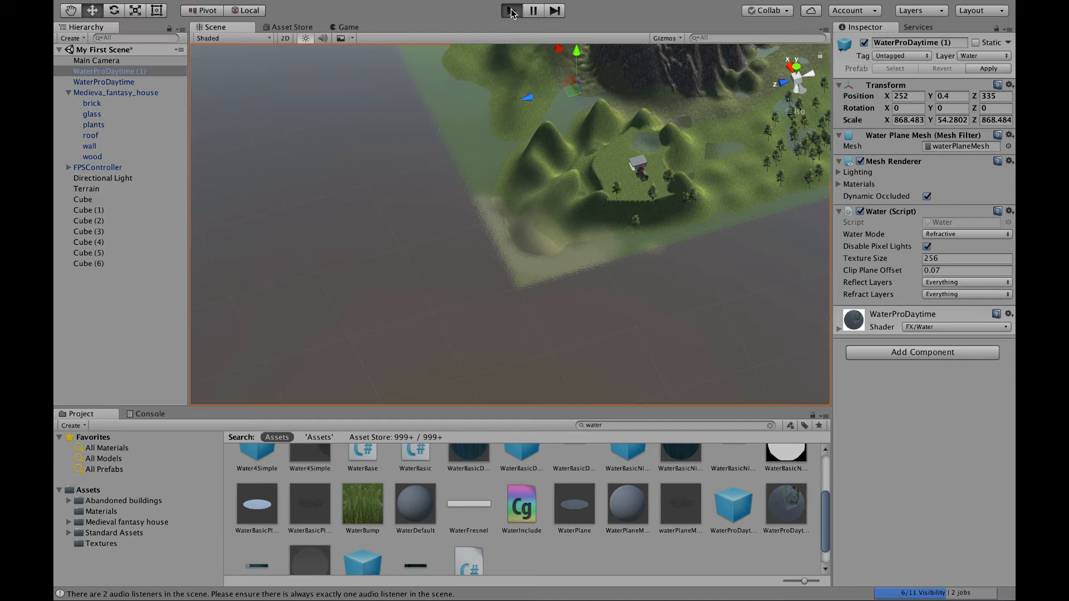
key(w)
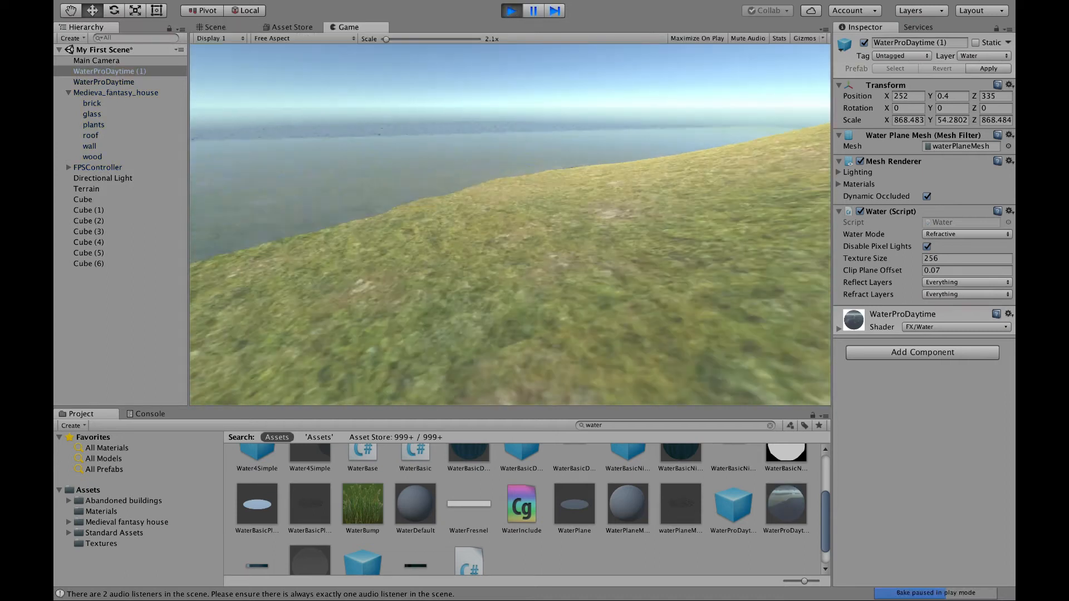
key(w)
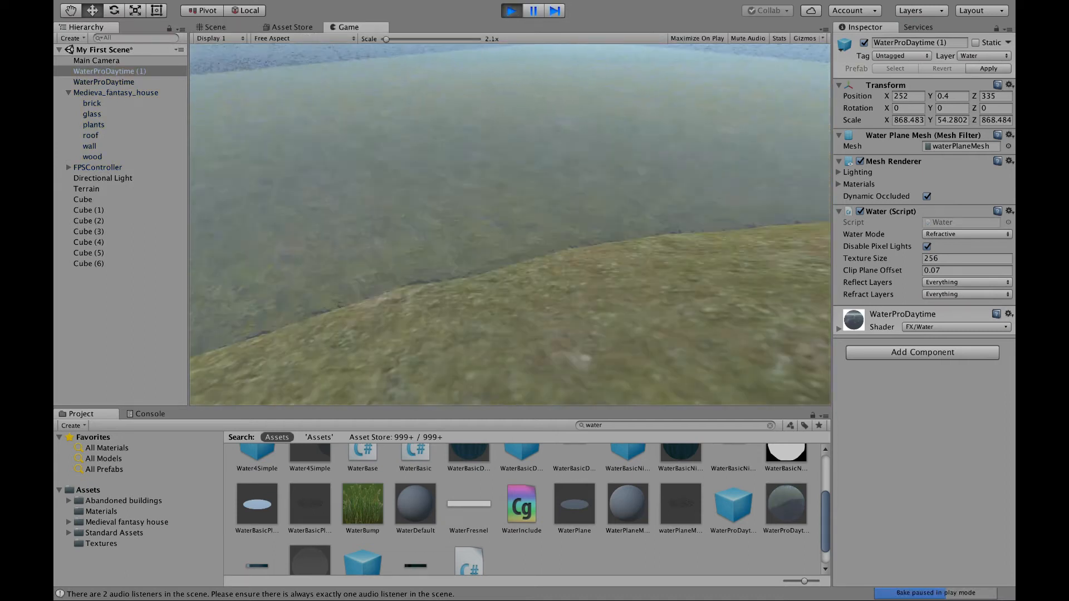
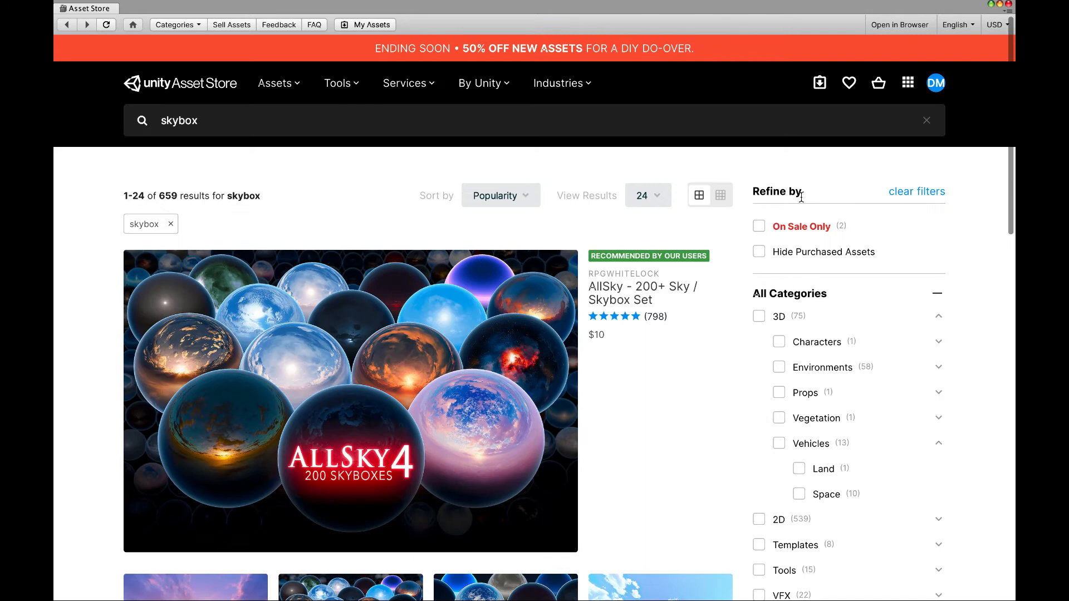
Filter the Asset Store skybox results to Free Assets and Unity 2017.x
scroll(841, 229, down, 3)
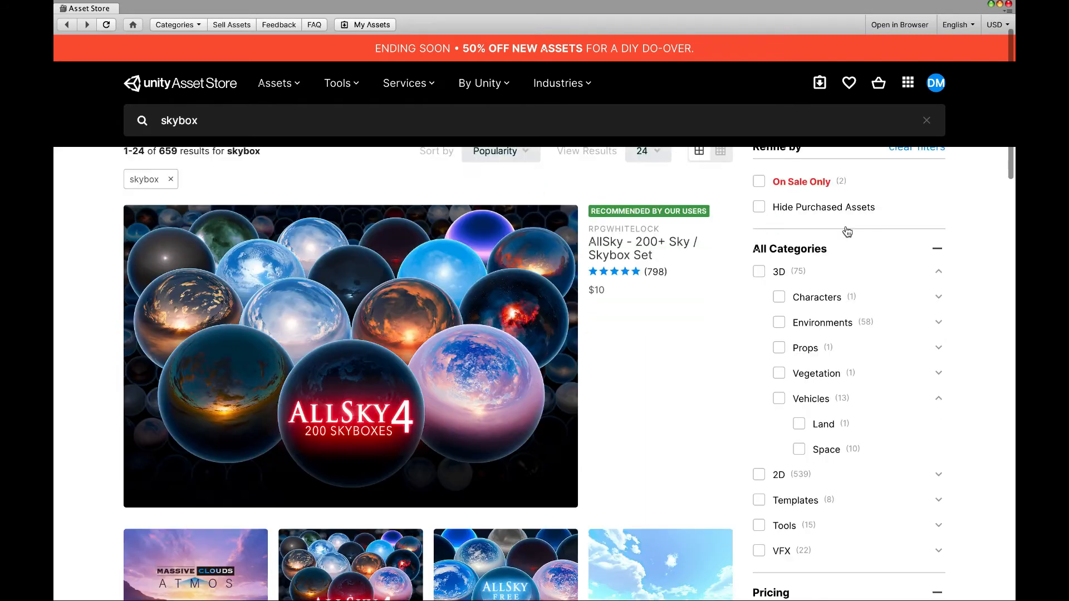
scroll(847, 231, down, 7)
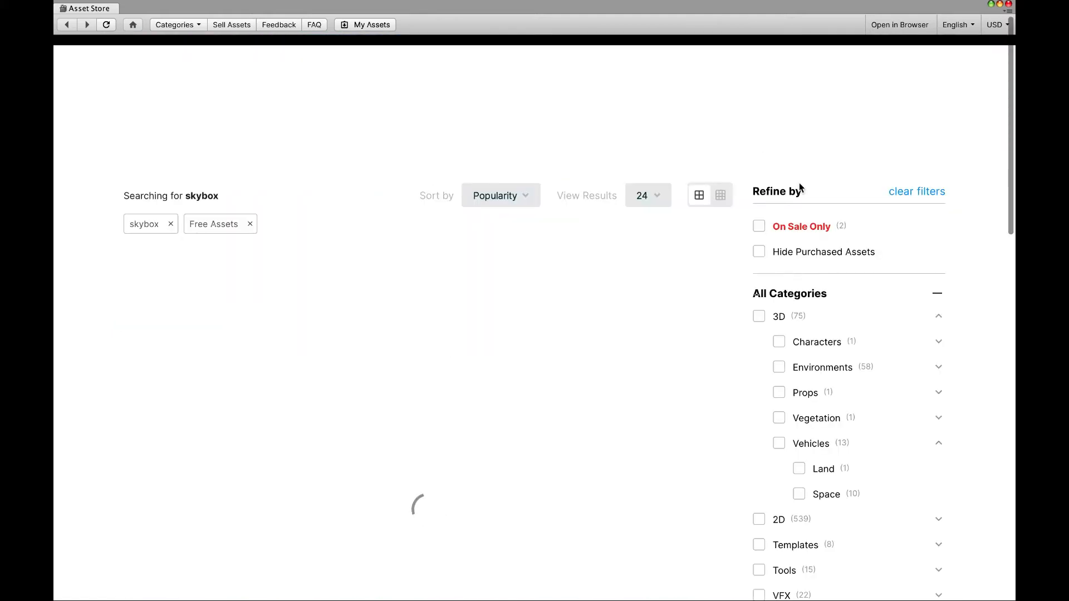
scroll(847, 245, down, 8)
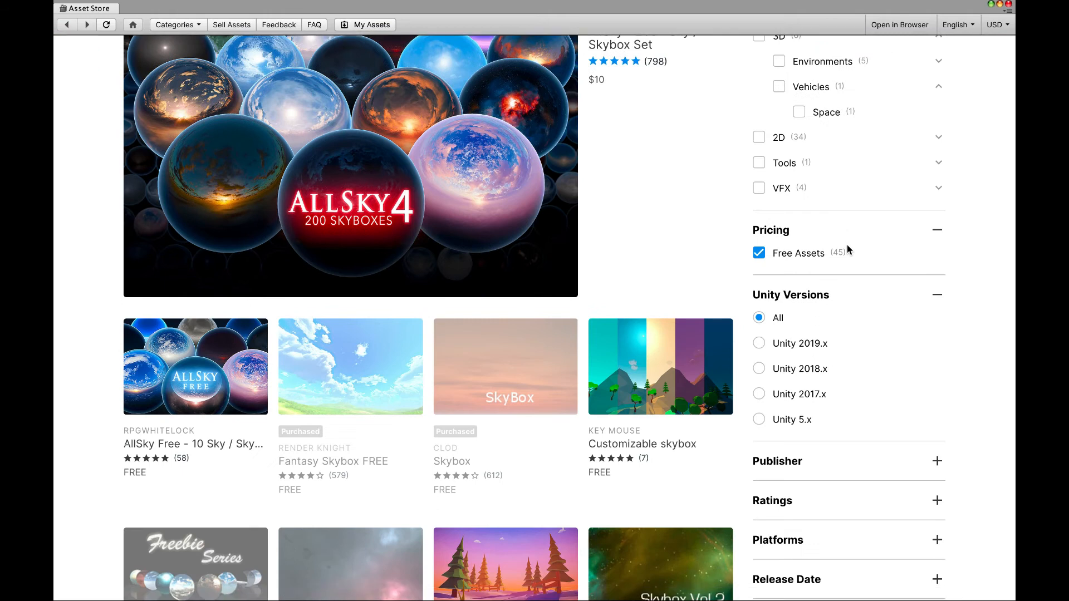
scroll(848, 246, down, 5)
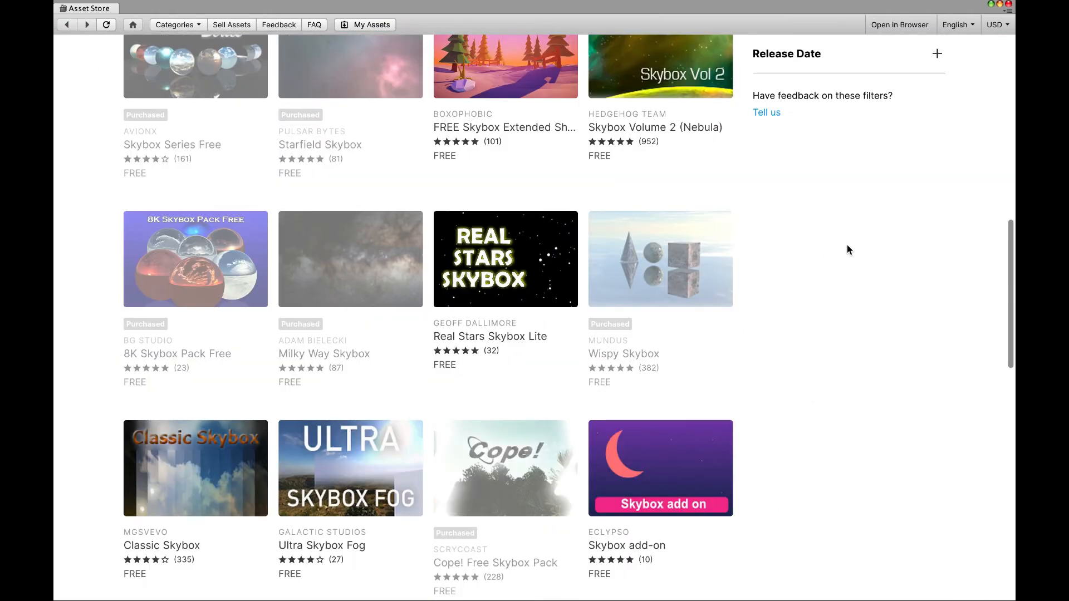
scroll(847, 245, up, 7)
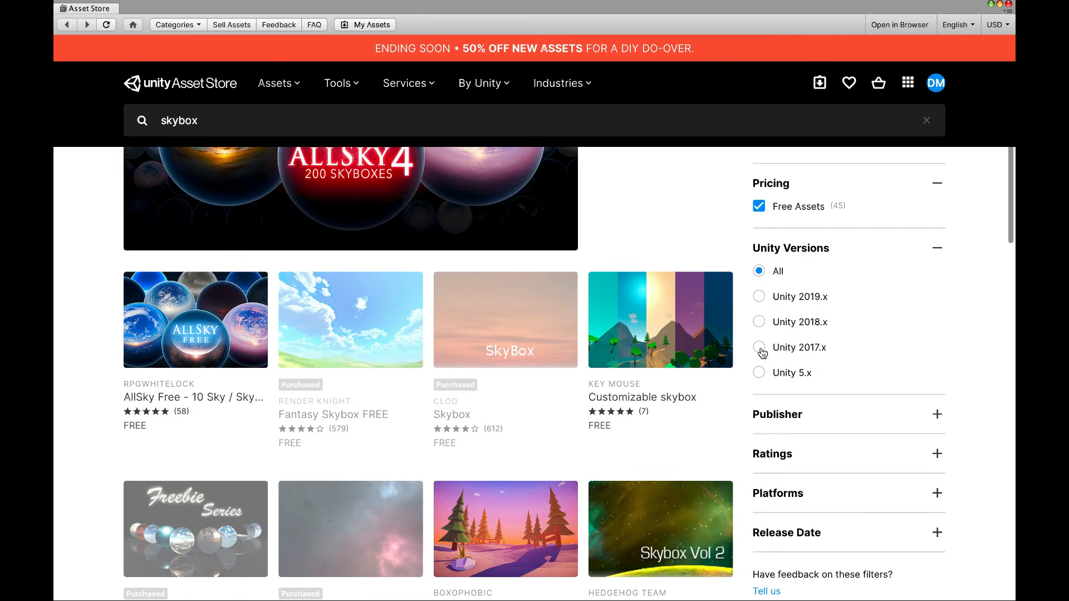
click(759, 347)
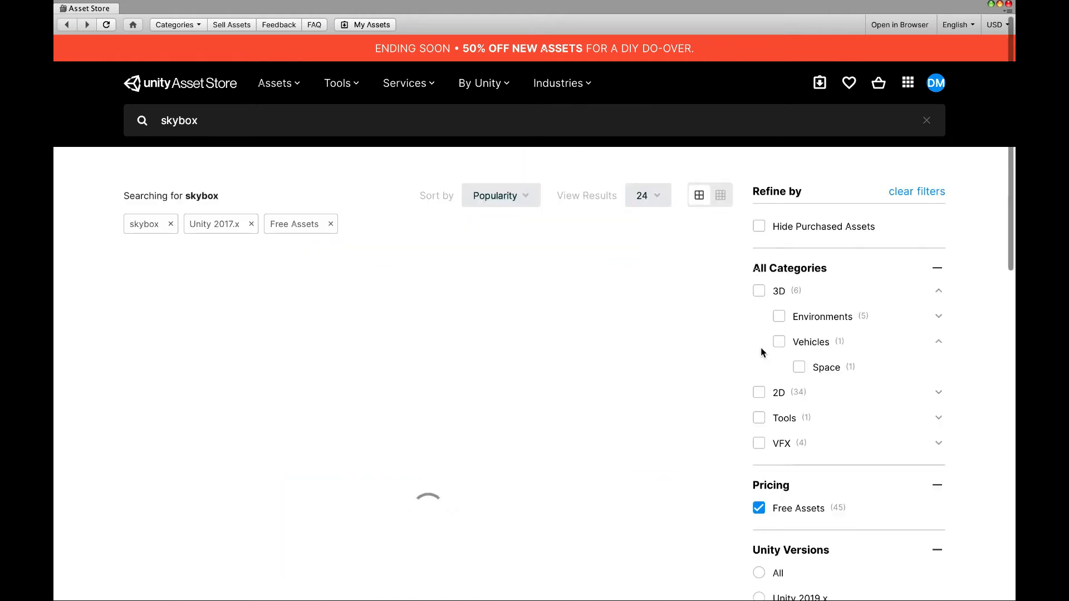
Browse the filtered free skybox packs down to the end of the first results page and back up
scroll(670, 363, down, 8)
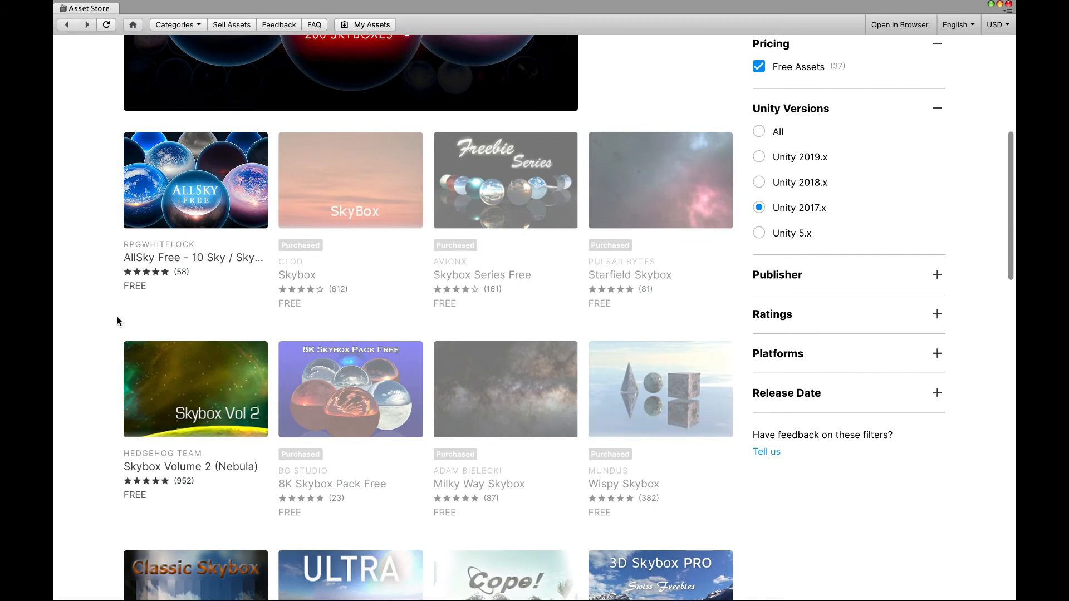
scroll(119, 317, down, 1)
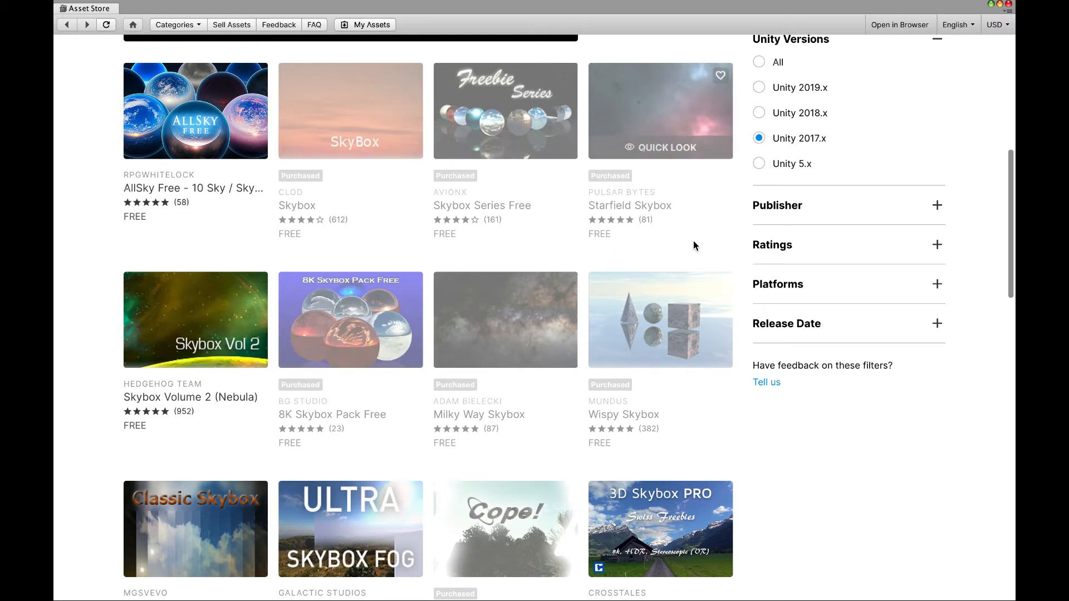
scroll(694, 243, down, 5)
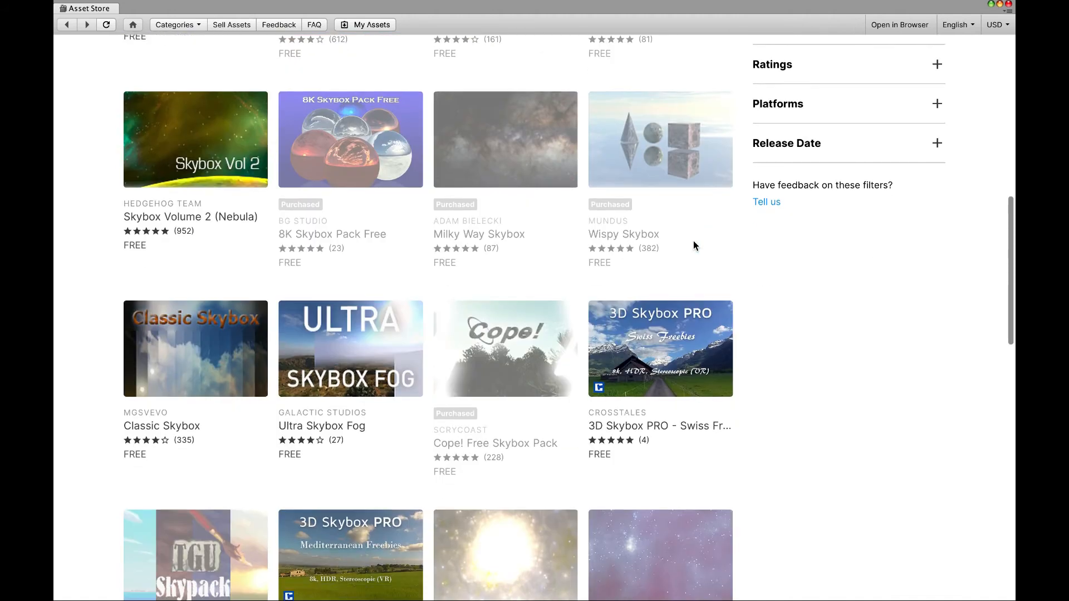
scroll(694, 243, down, 10)
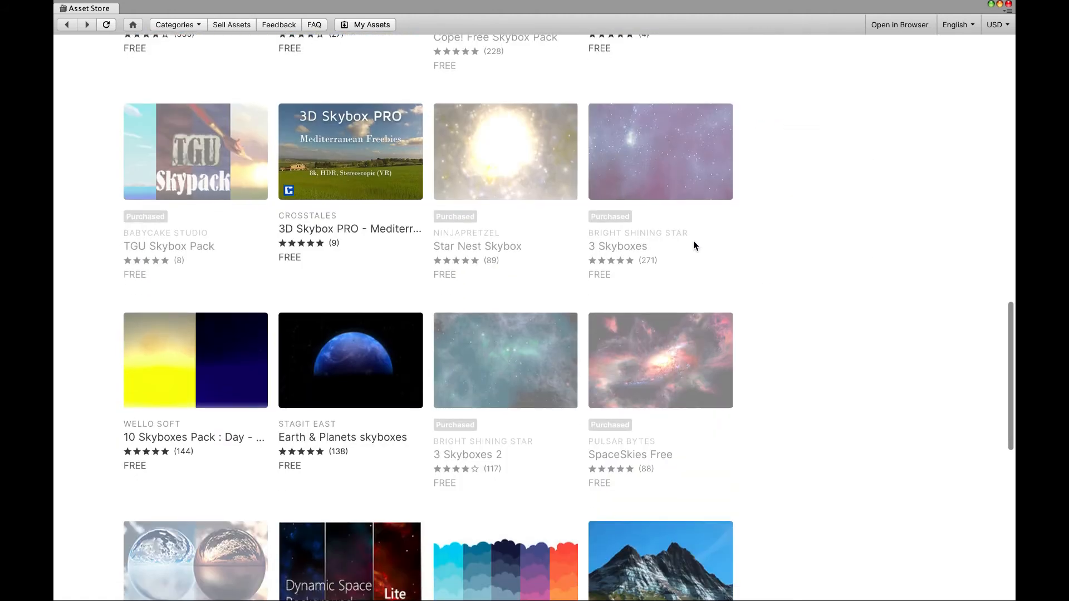
scroll(693, 241, down, 3)
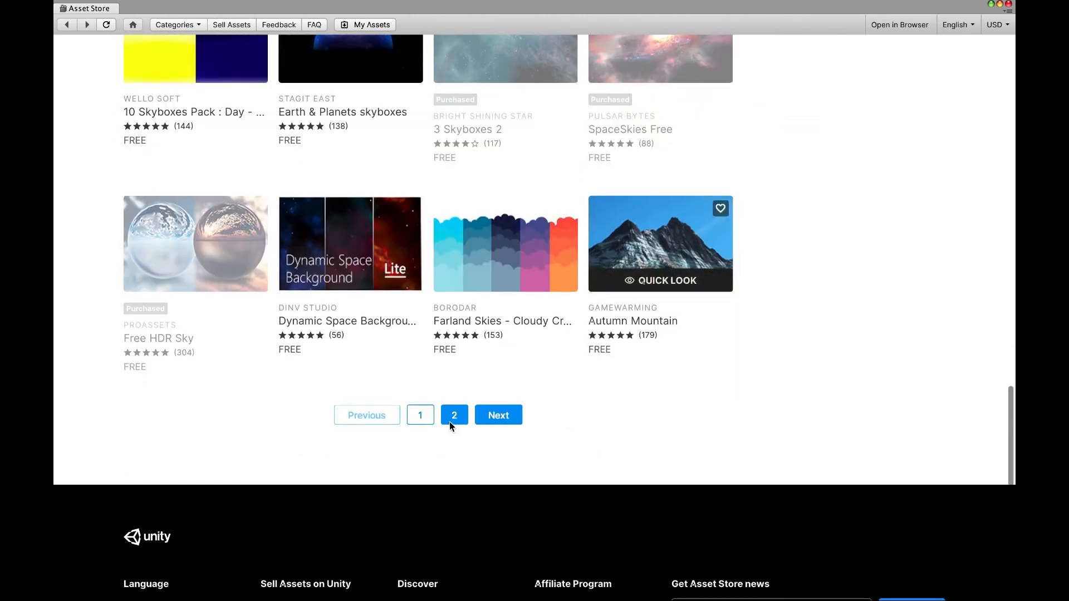
mouse_move(535, 270)
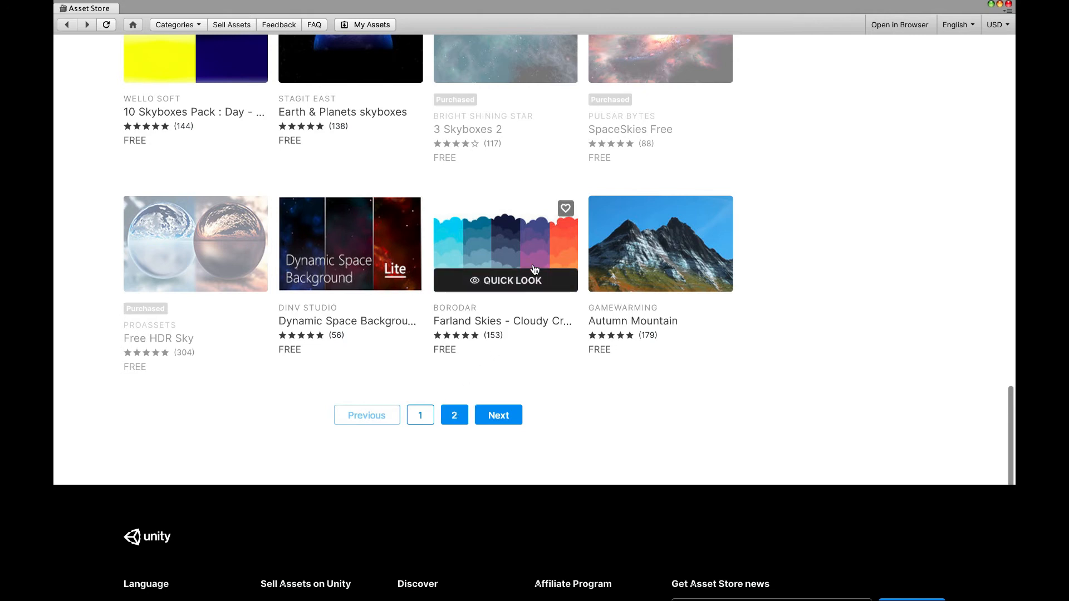
scroll(305, 162, up, 7)
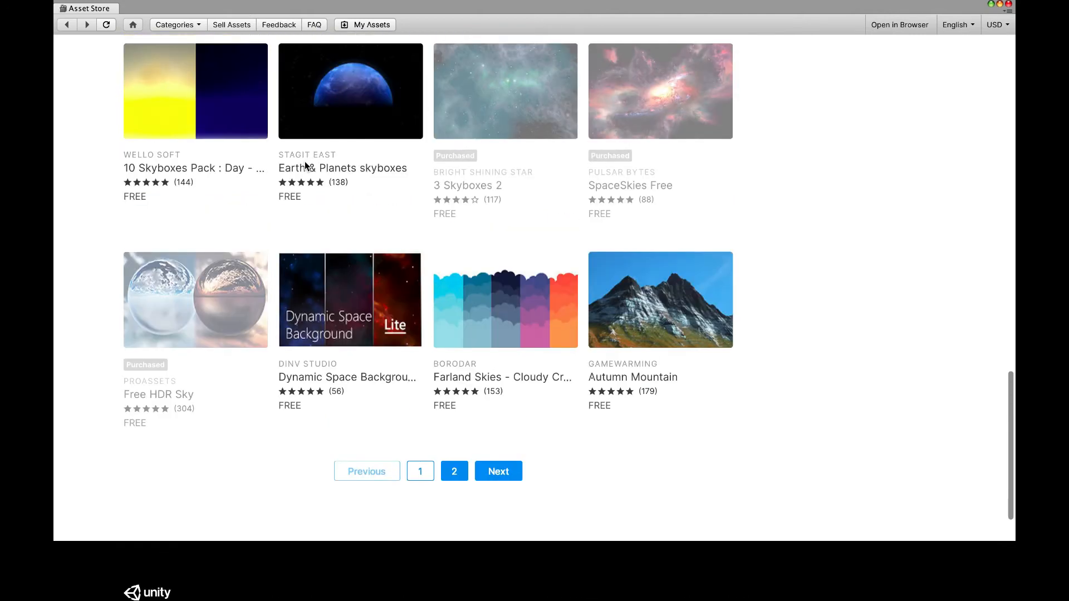
scroll(305, 161, up, 6)
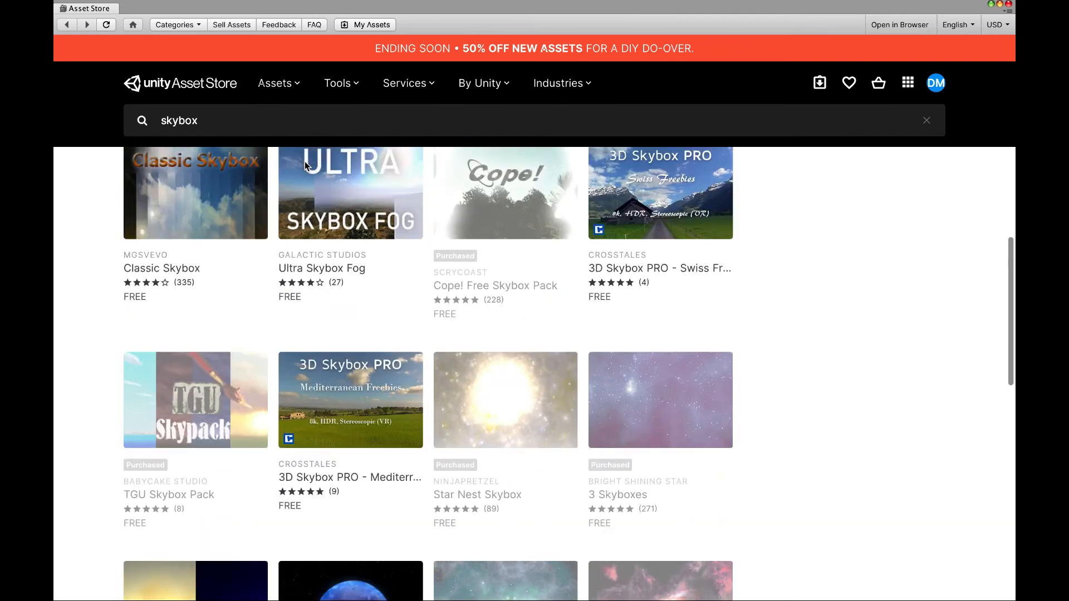
scroll(305, 166, up, 10)
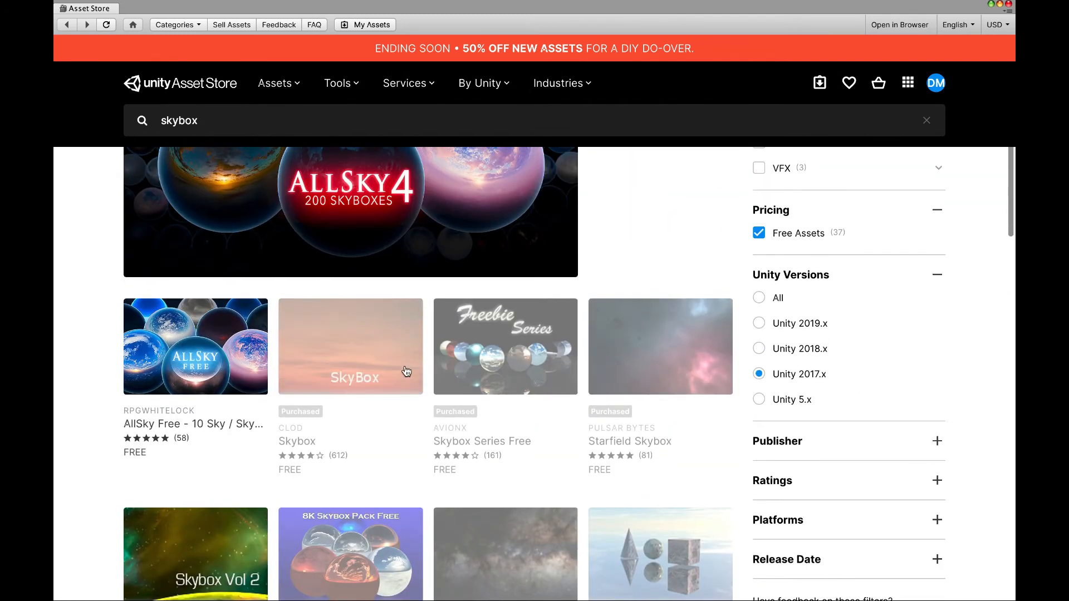
Open the Skybox Series Free asset from the results, then download and import it into the project
scroll(485, 354, down, 4)
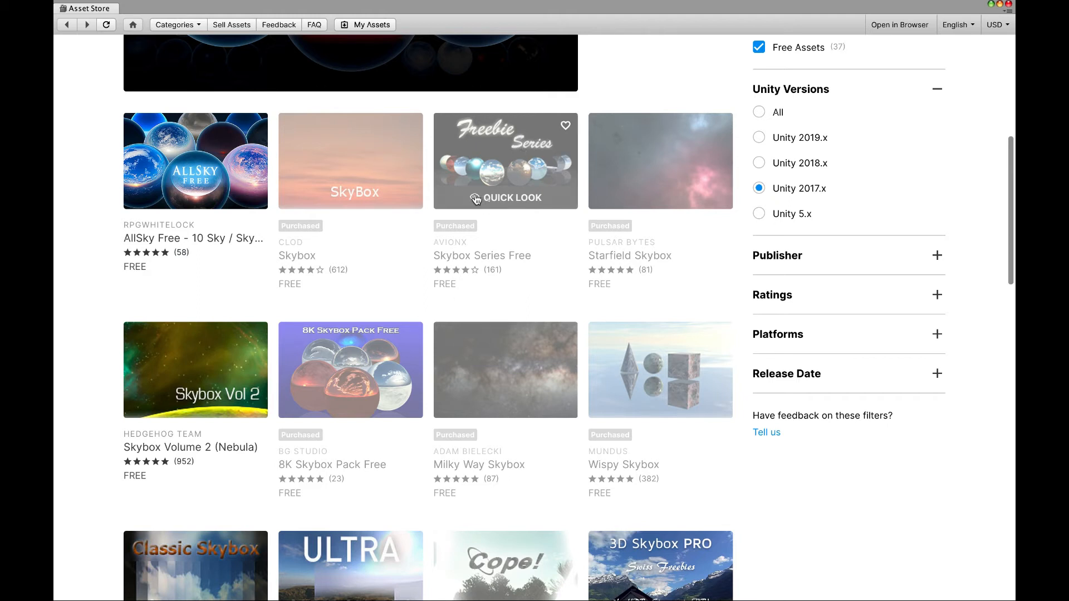
mouse_move(172, 183)
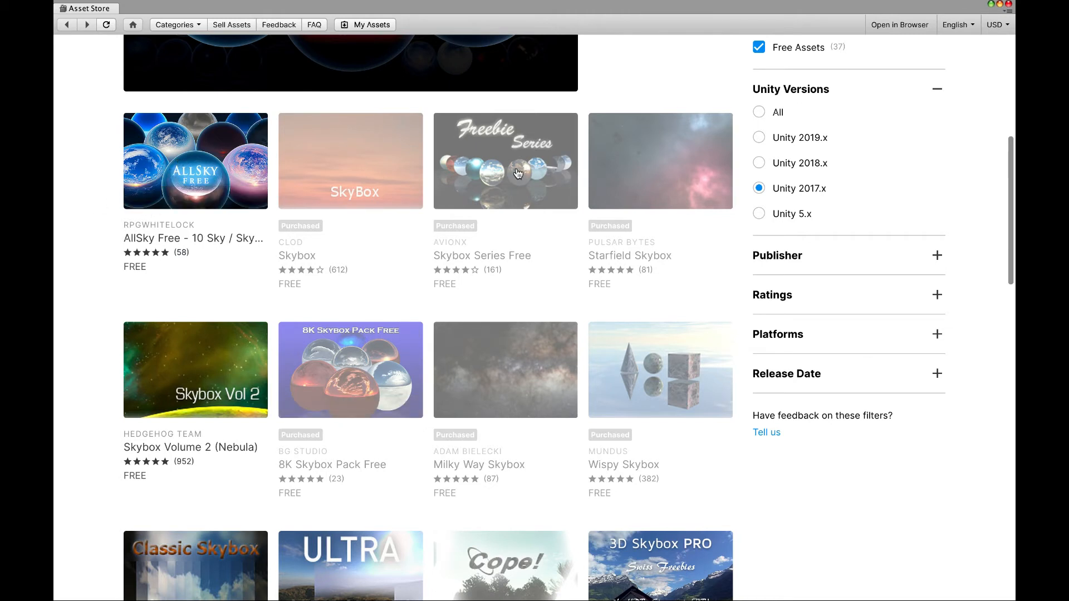
mouse_move(480, 148)
click(505, 146)
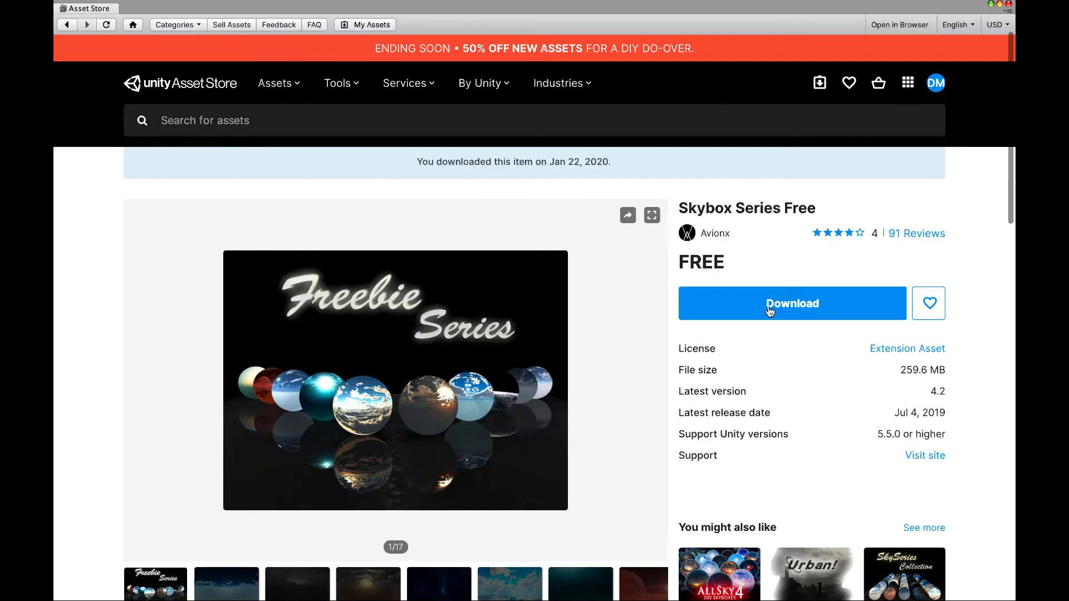
click(760, 328)
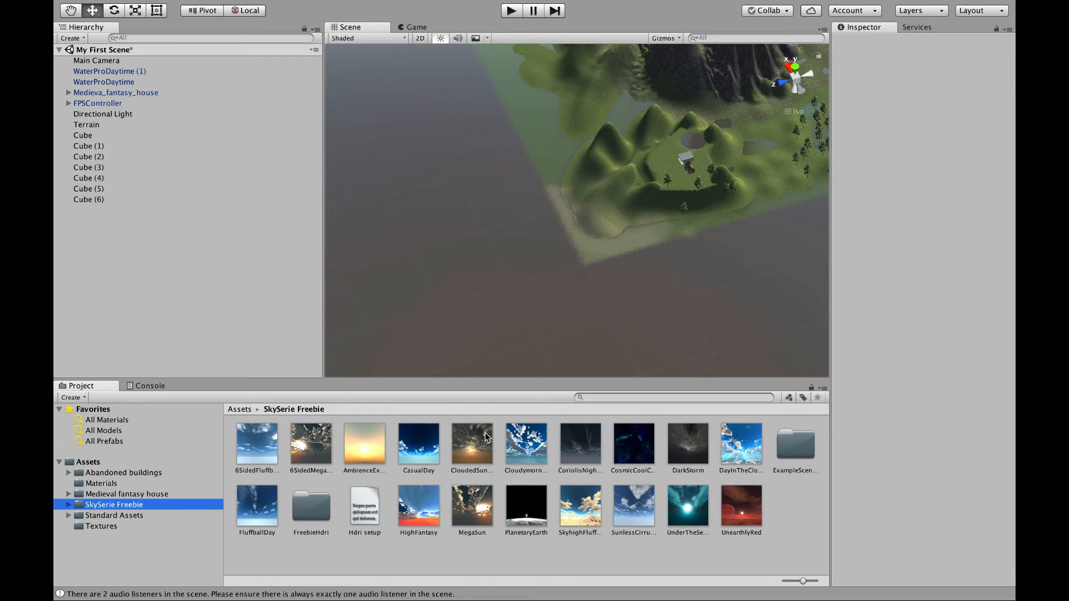
Apply the 6SidedFluffball material from the SkySerie Freebie folder to the sky behind the island and run the scene
middle_drag(557, 205, 393, 274)
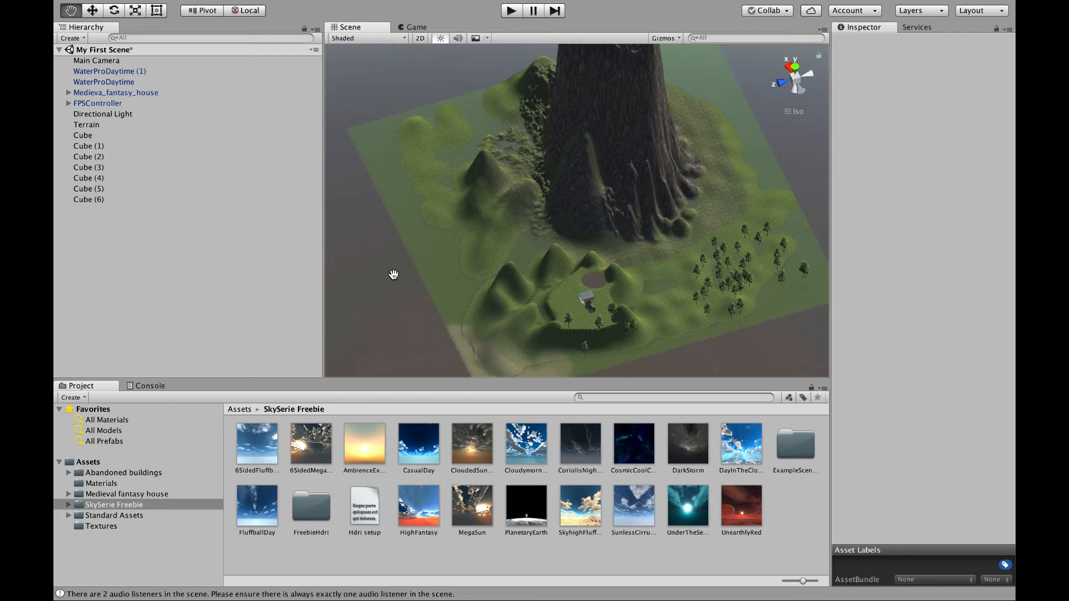
alt+drag(376, 214, 402, 24)
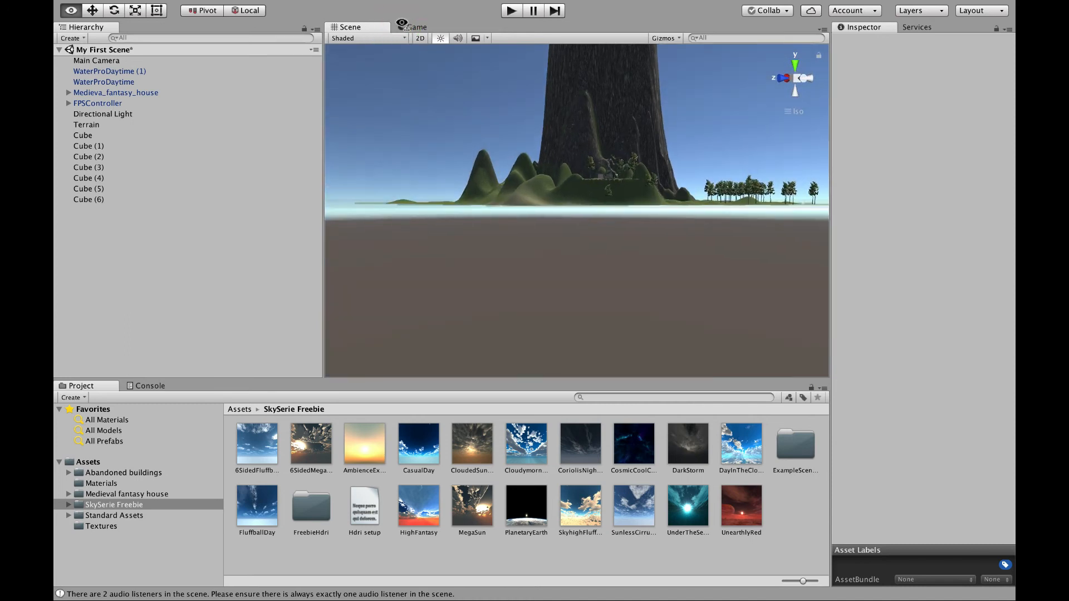
drag(437, 124, 437, 260)
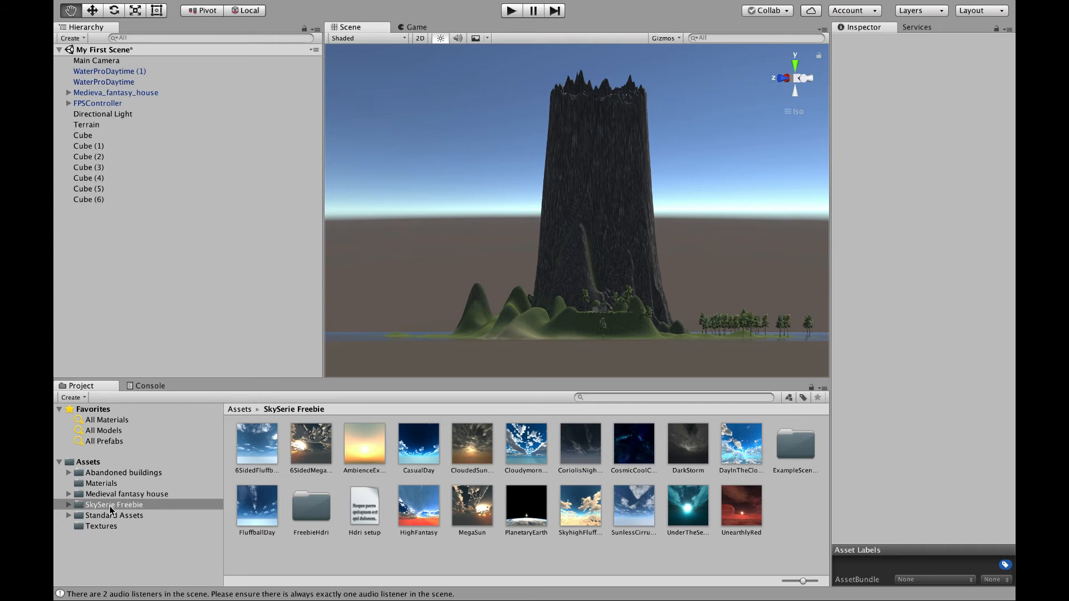
click(139, 507)
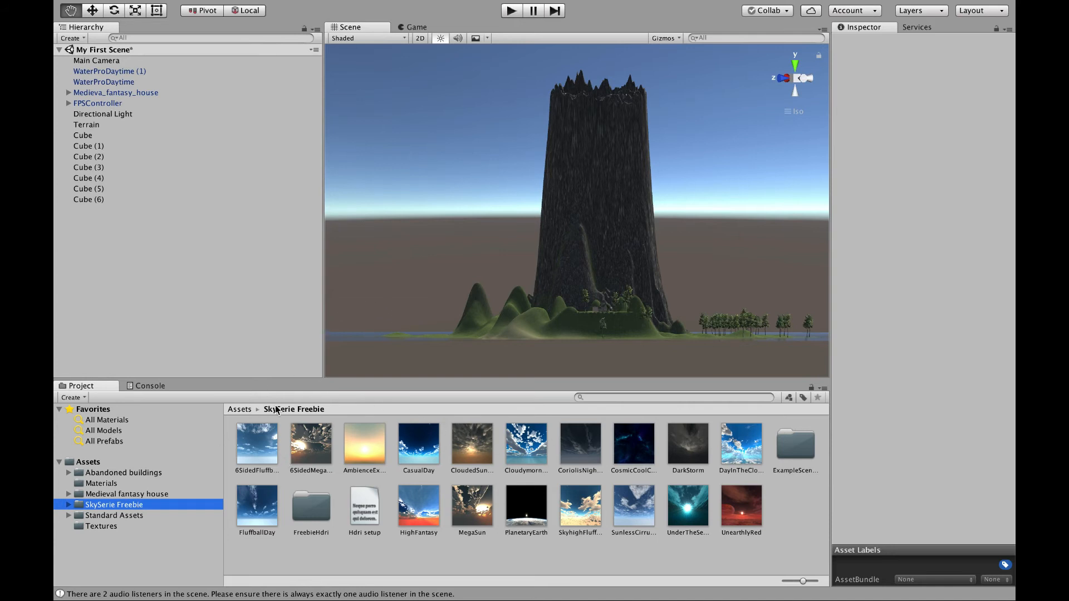
drag(262, 444, 444, 149)
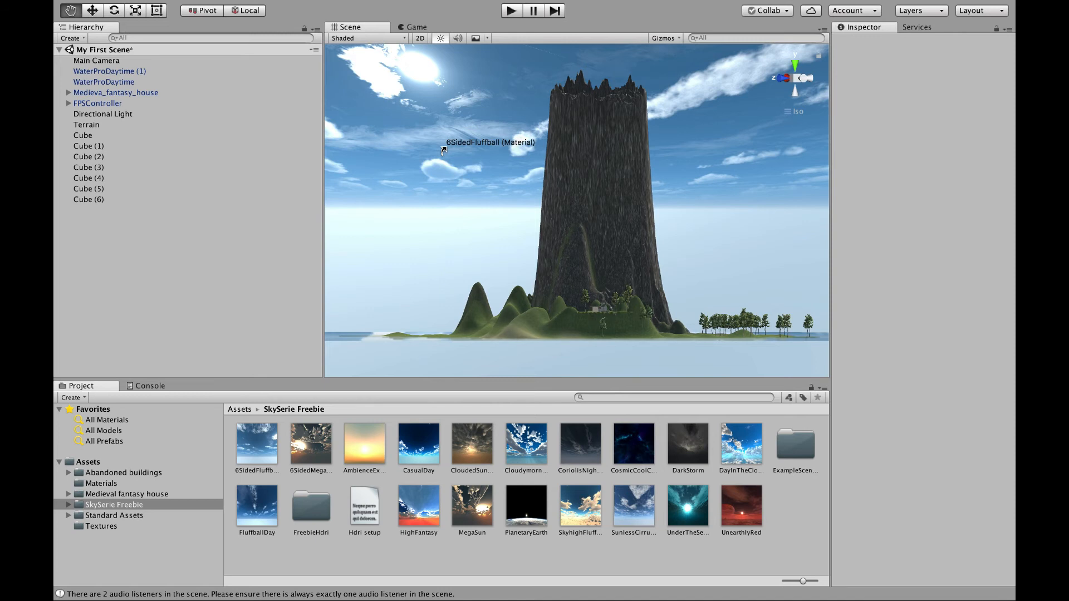
drag(439, 192, 439, 191)
click(512, 10)
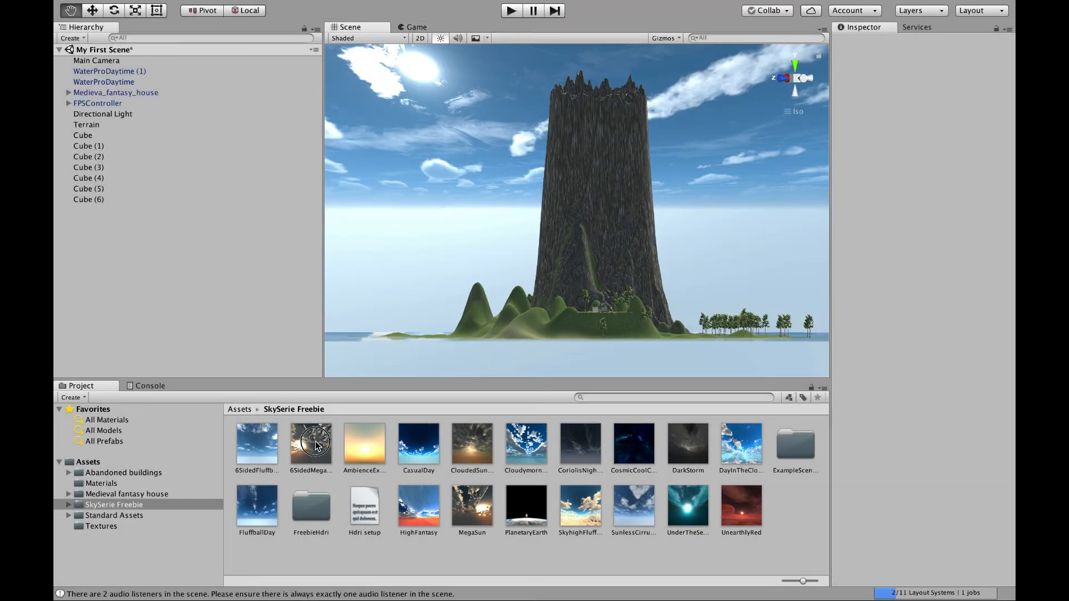
Replace the skybox with the 6SidedMegaSun material, run the scene to view the sunset sky, and stop play mode
drag(315, 445, 368, 328)
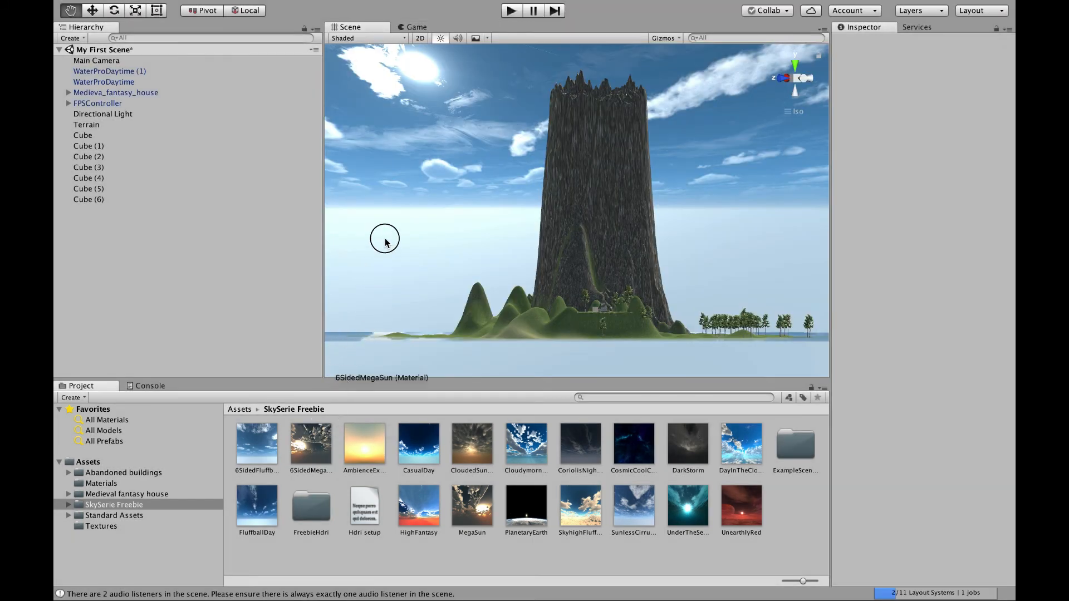
drag(410, 212, 402, 223)
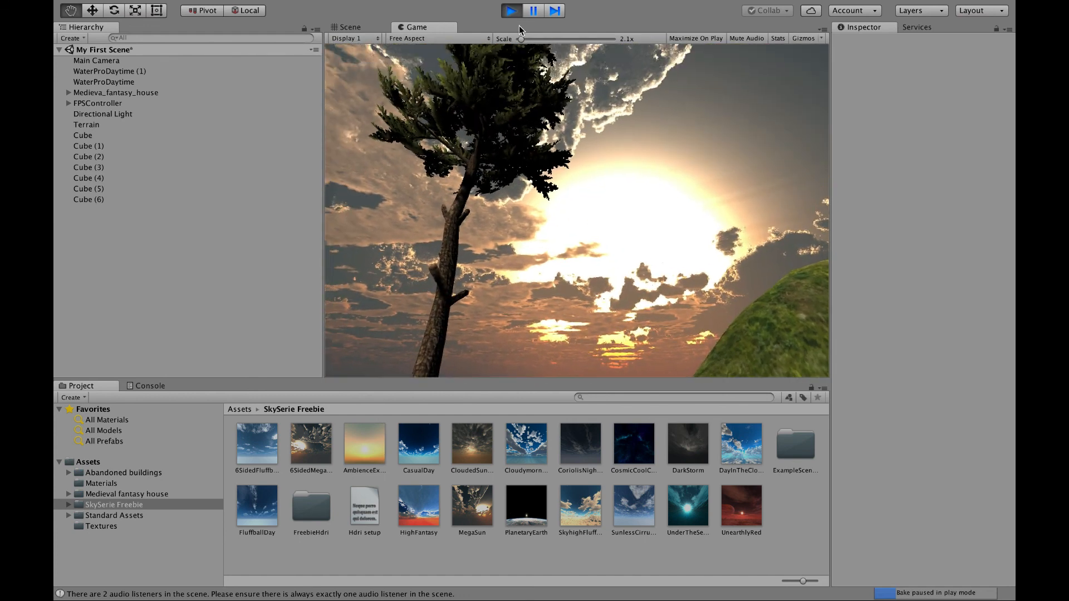
click(511, 11)
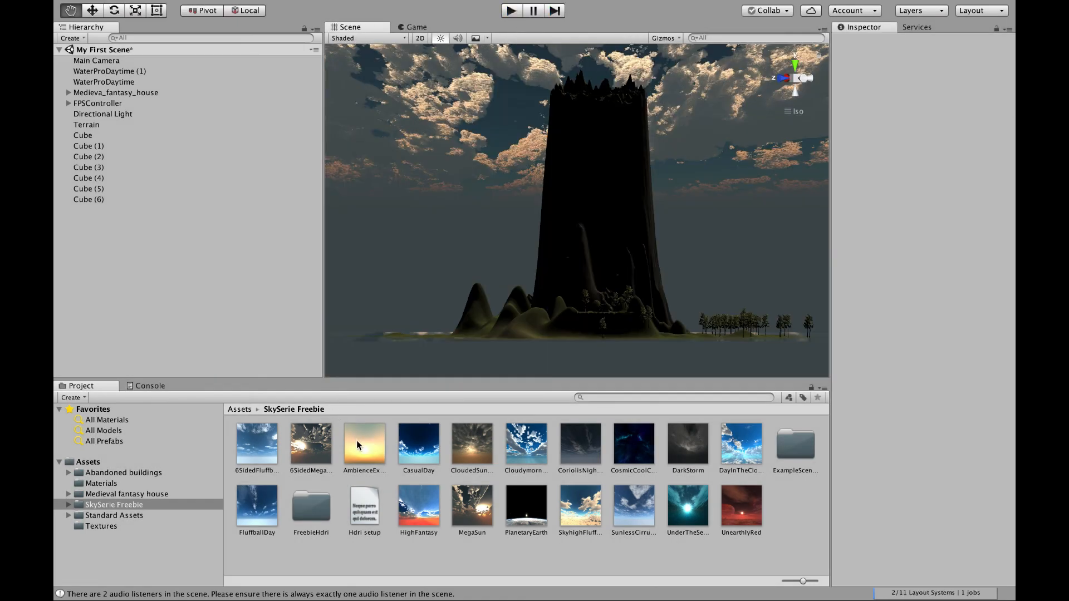
Replace the skybox with the underwater material from the SkySerie Freebie folder and run the scene
key(super+p)
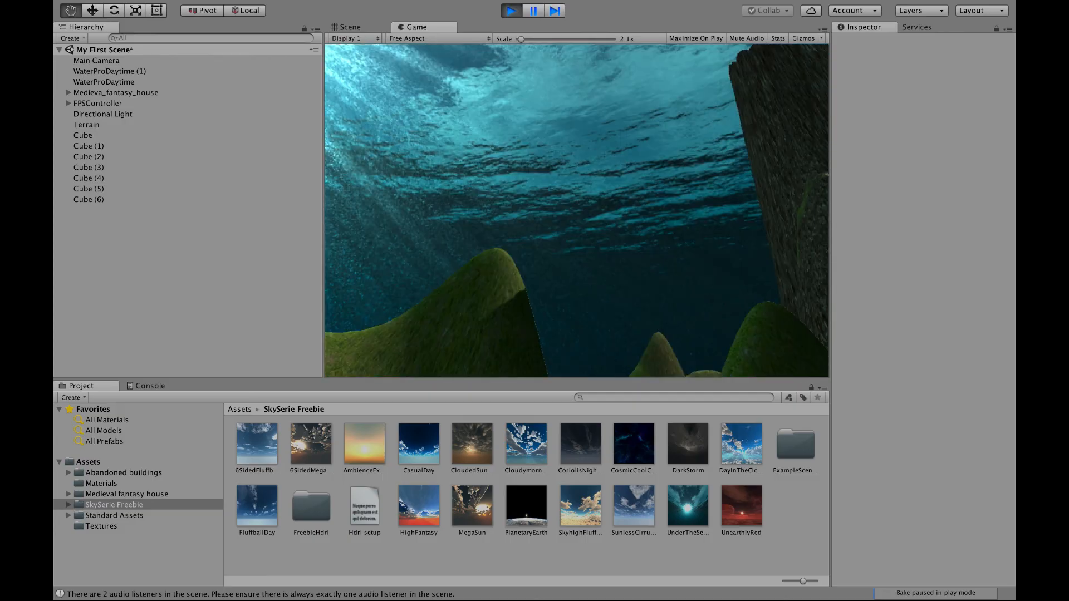